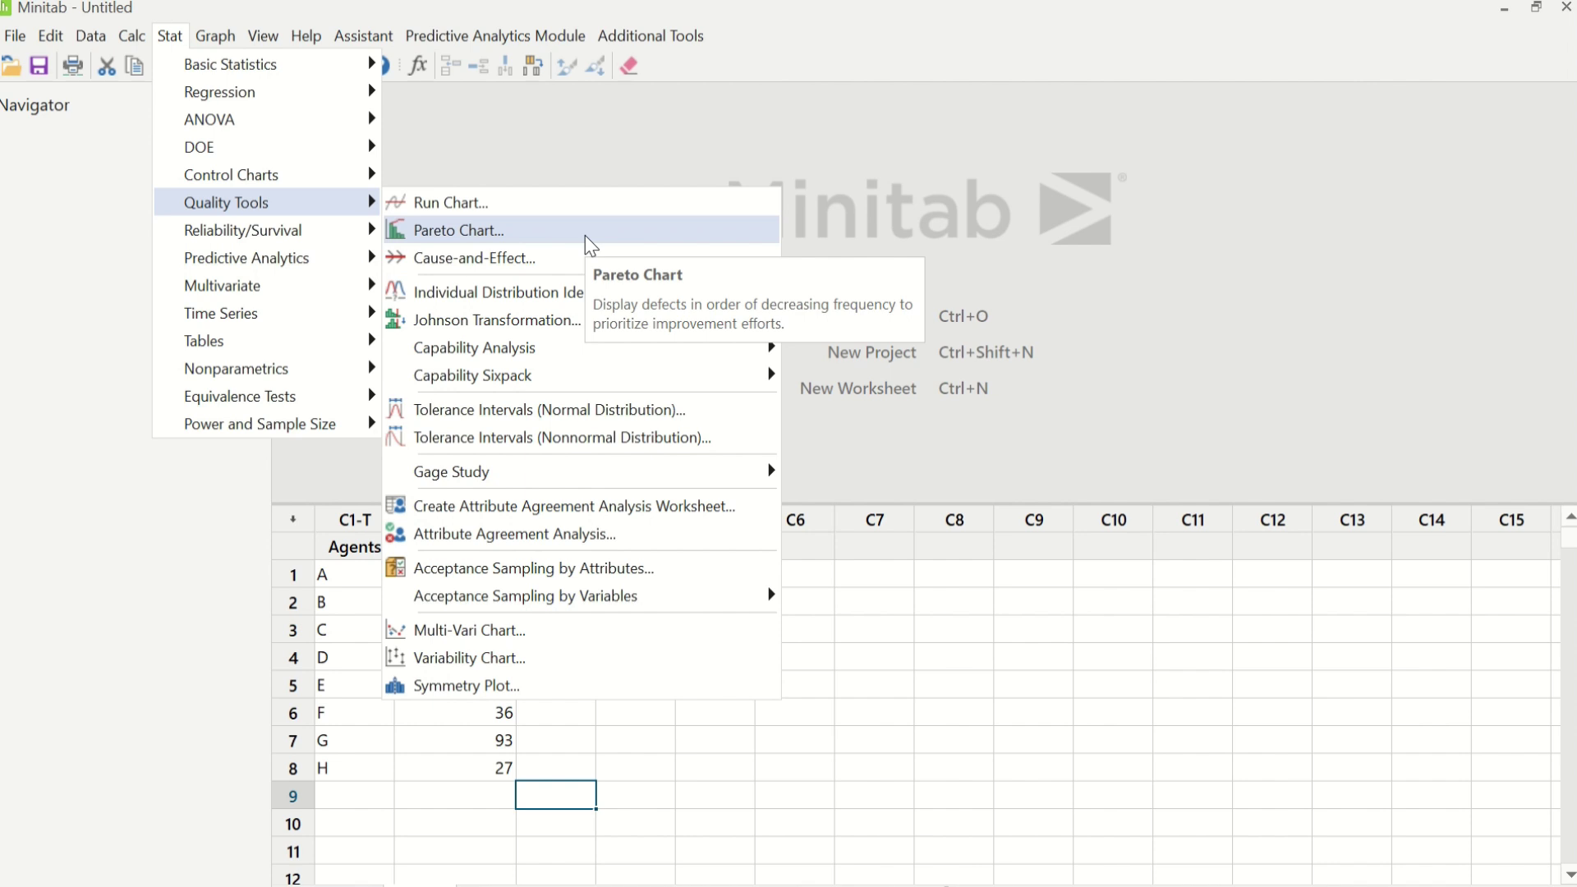
- Create a Pareto chart of Agents with frequencies from 'Count of errors', and inspect the enlarged graph
left_click(586, 237)
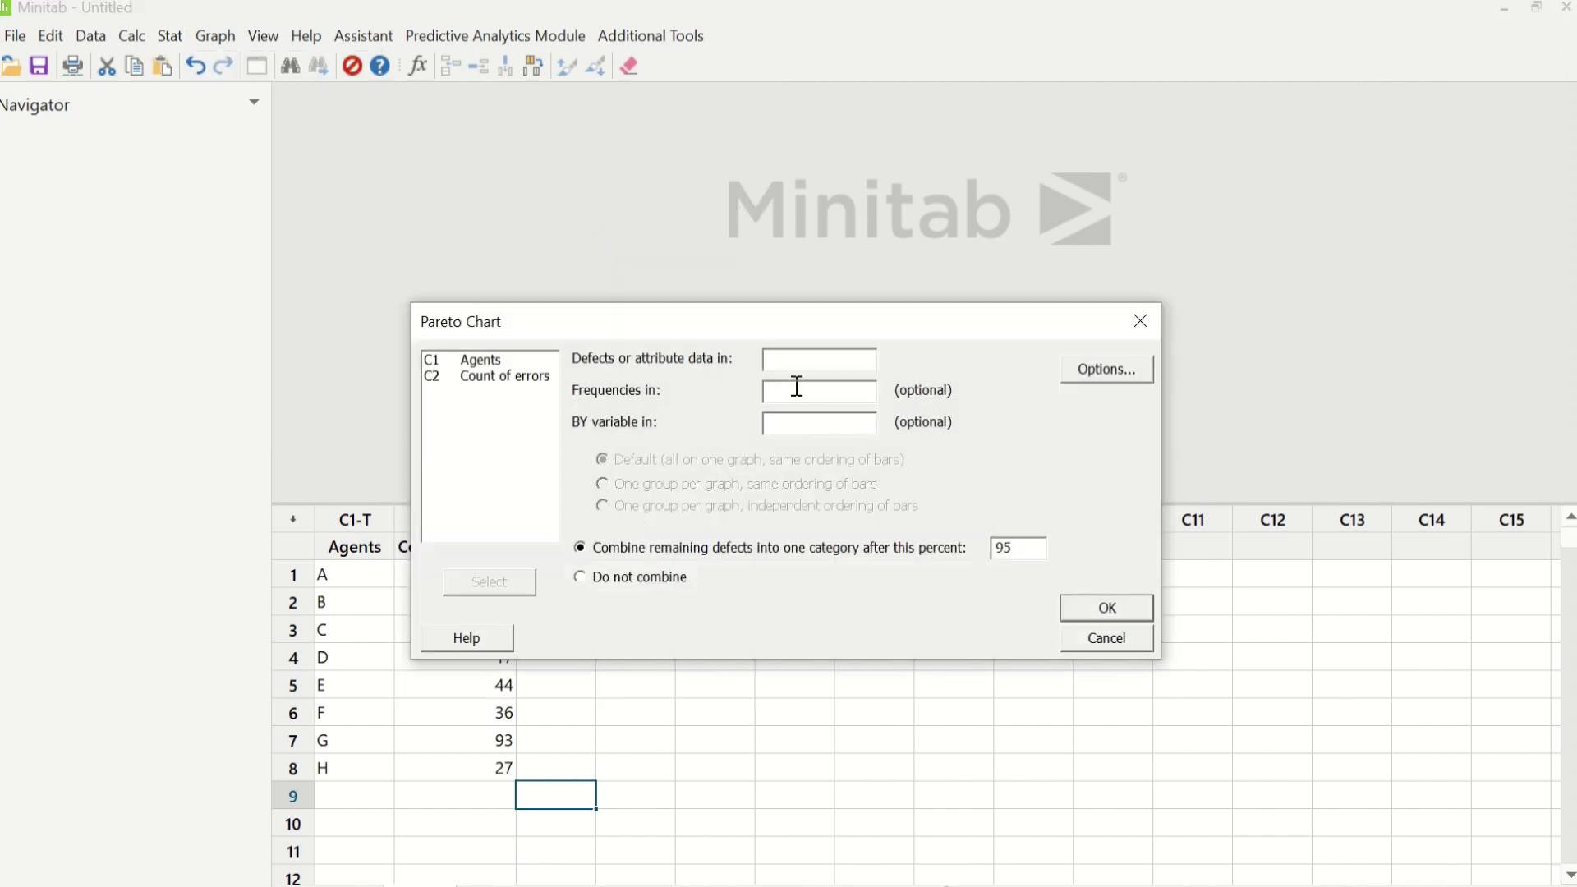
double_click(483, 362)
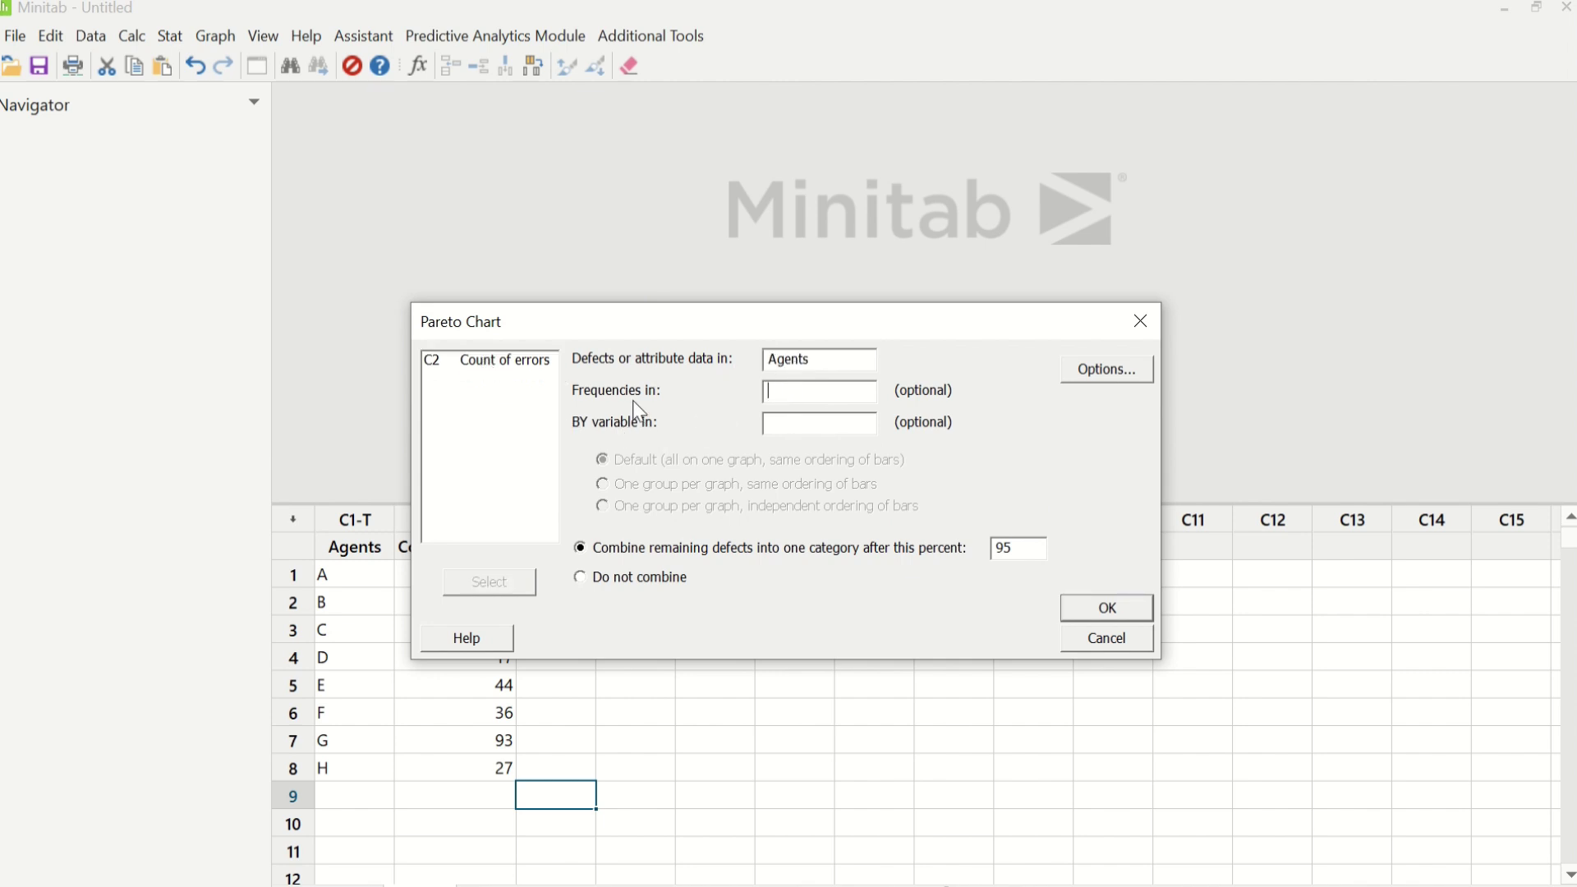
double_click(523, 368)
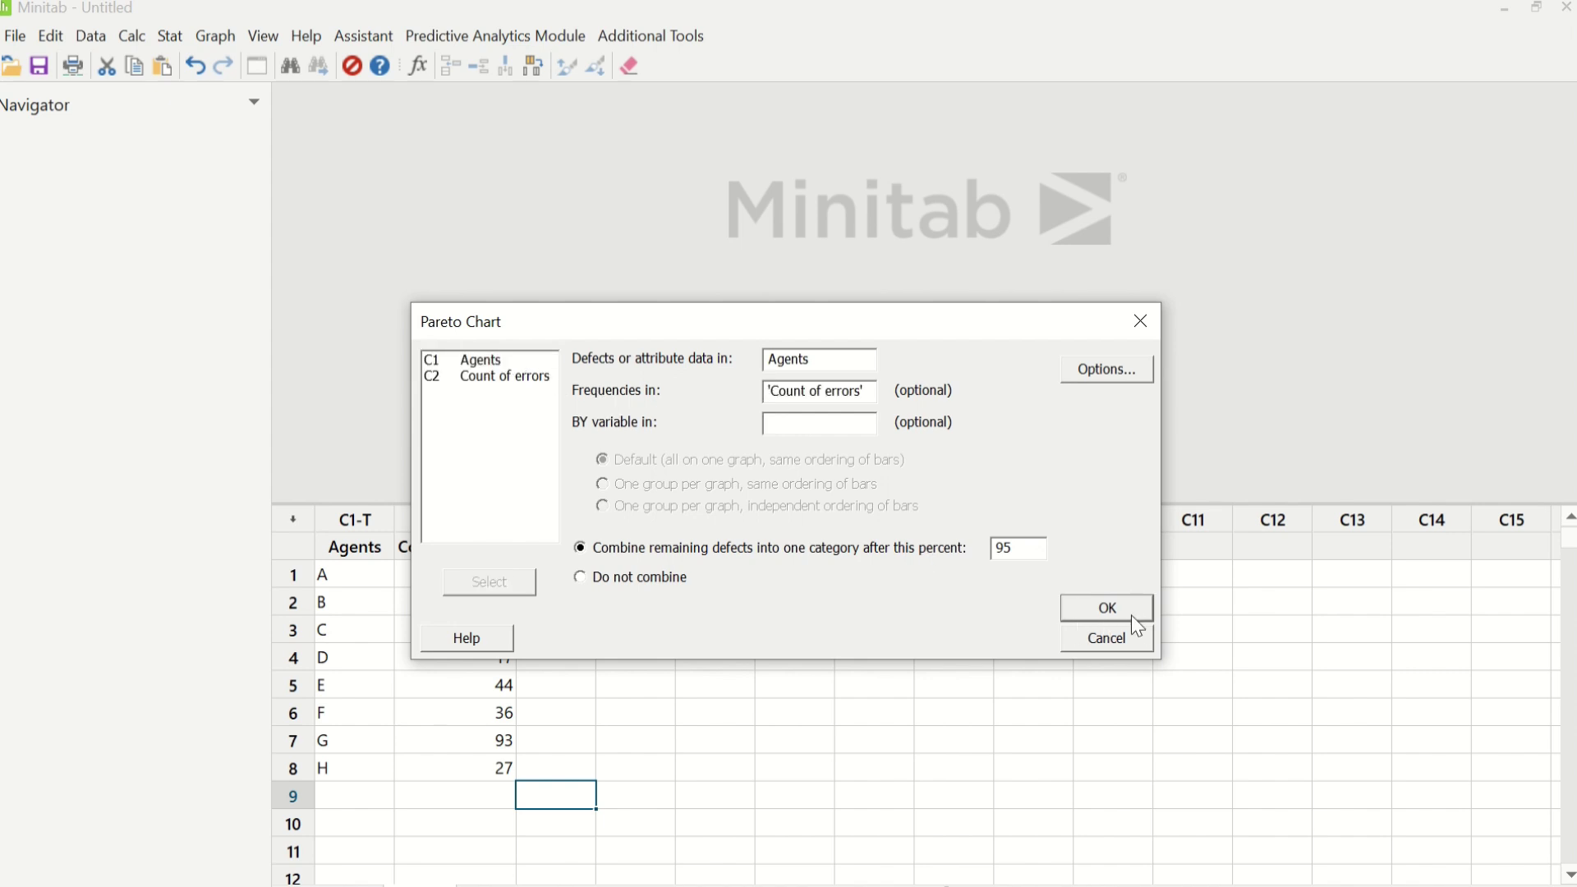
left_click(1108, 609)
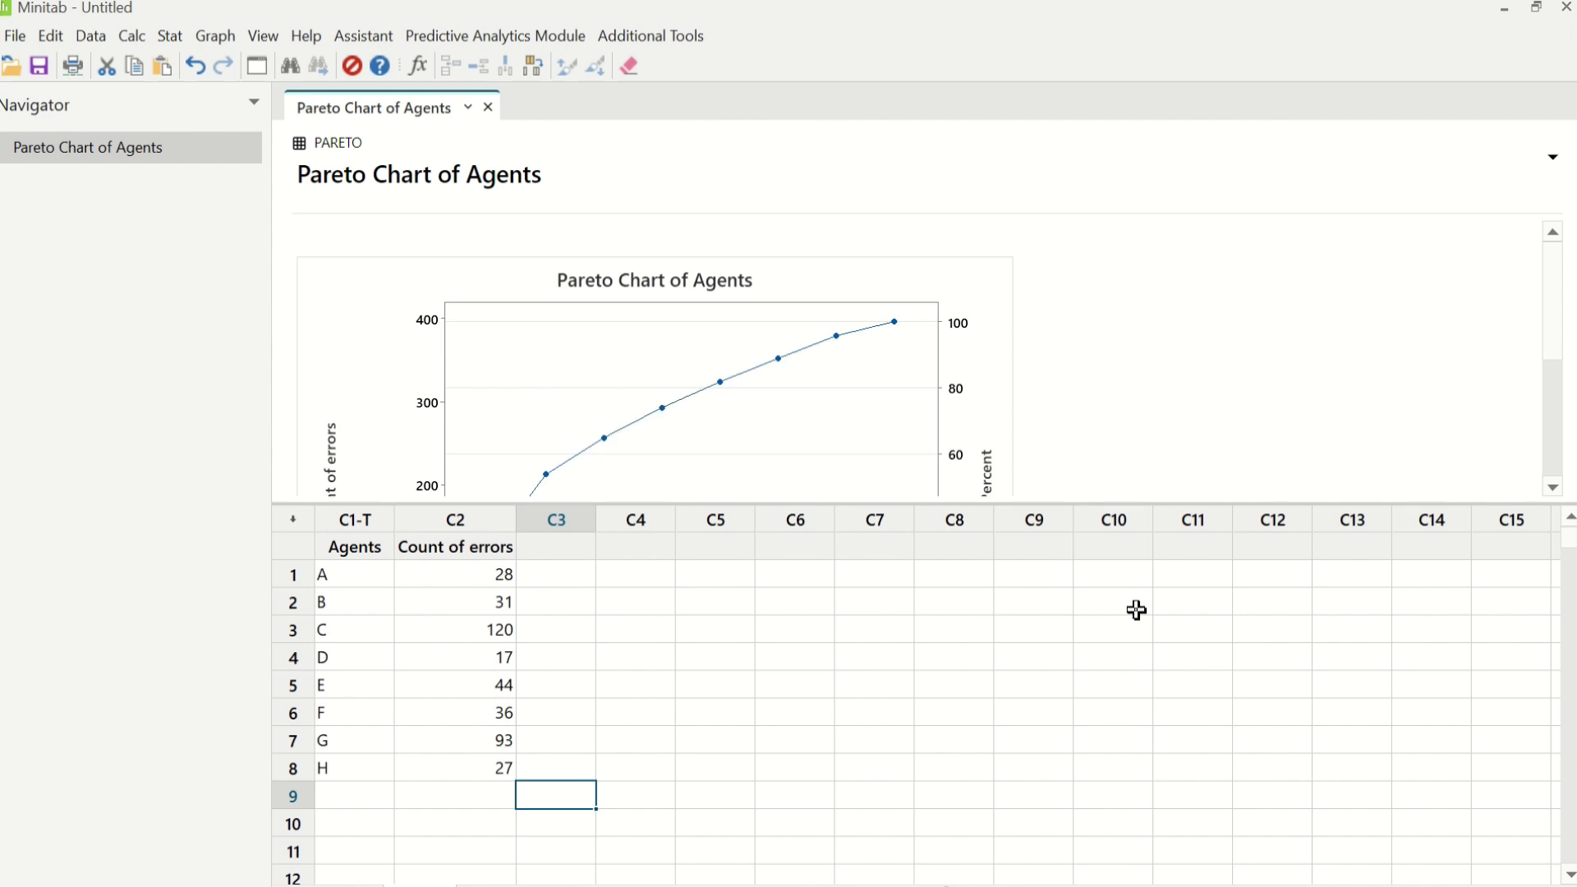
double_click(961, 289)
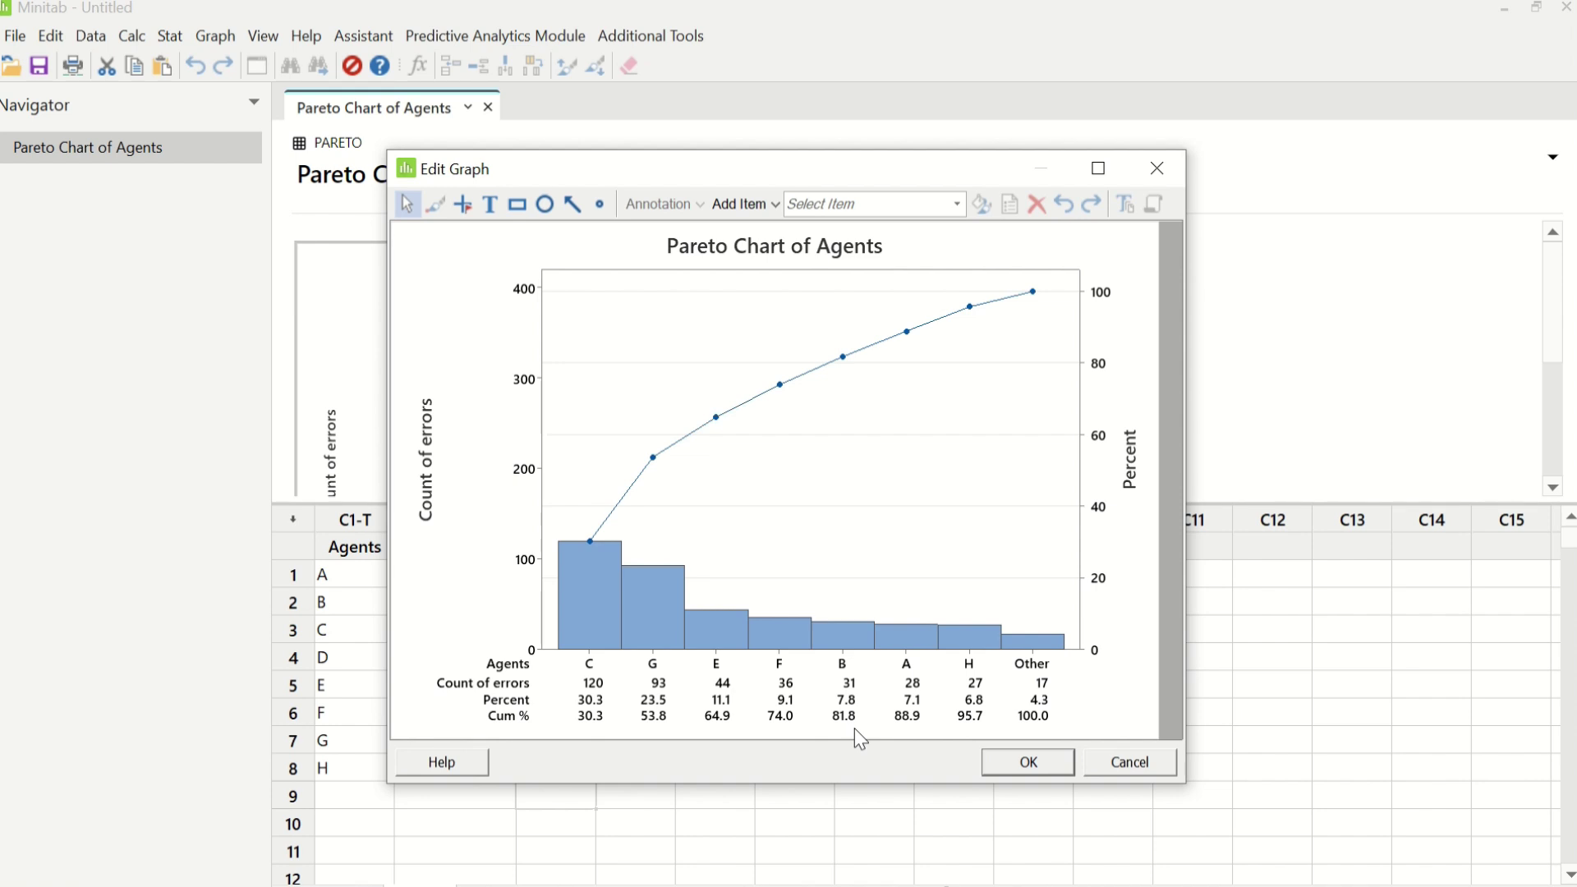
key("Escape")
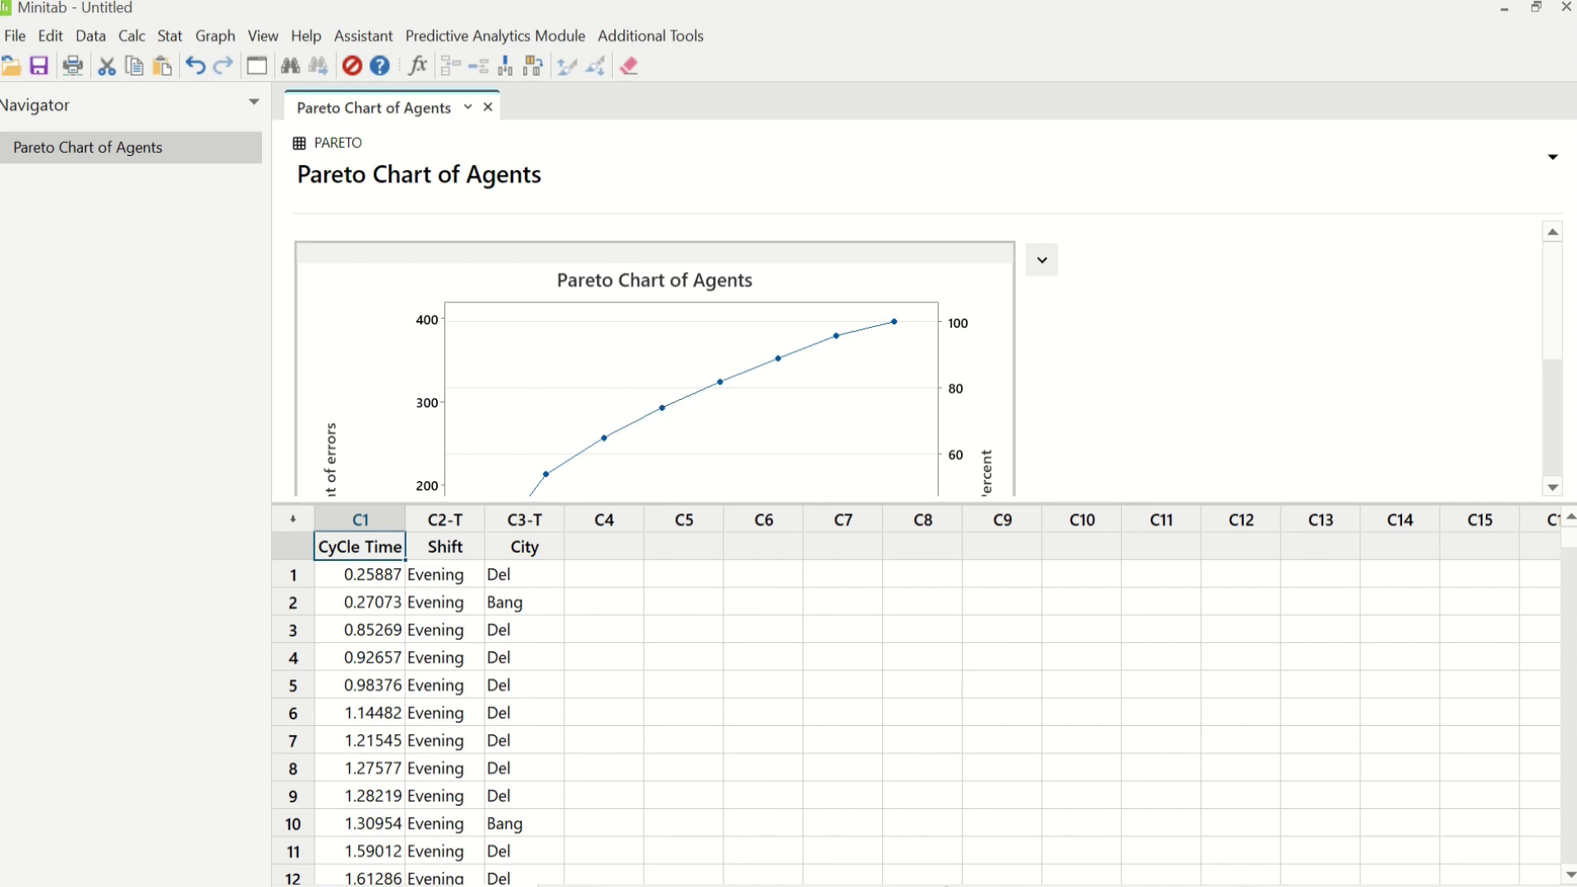
- Create a one-Y boxplot with groups for 'CyCle Time', grouped by Shift and City
left_click(212, 37)
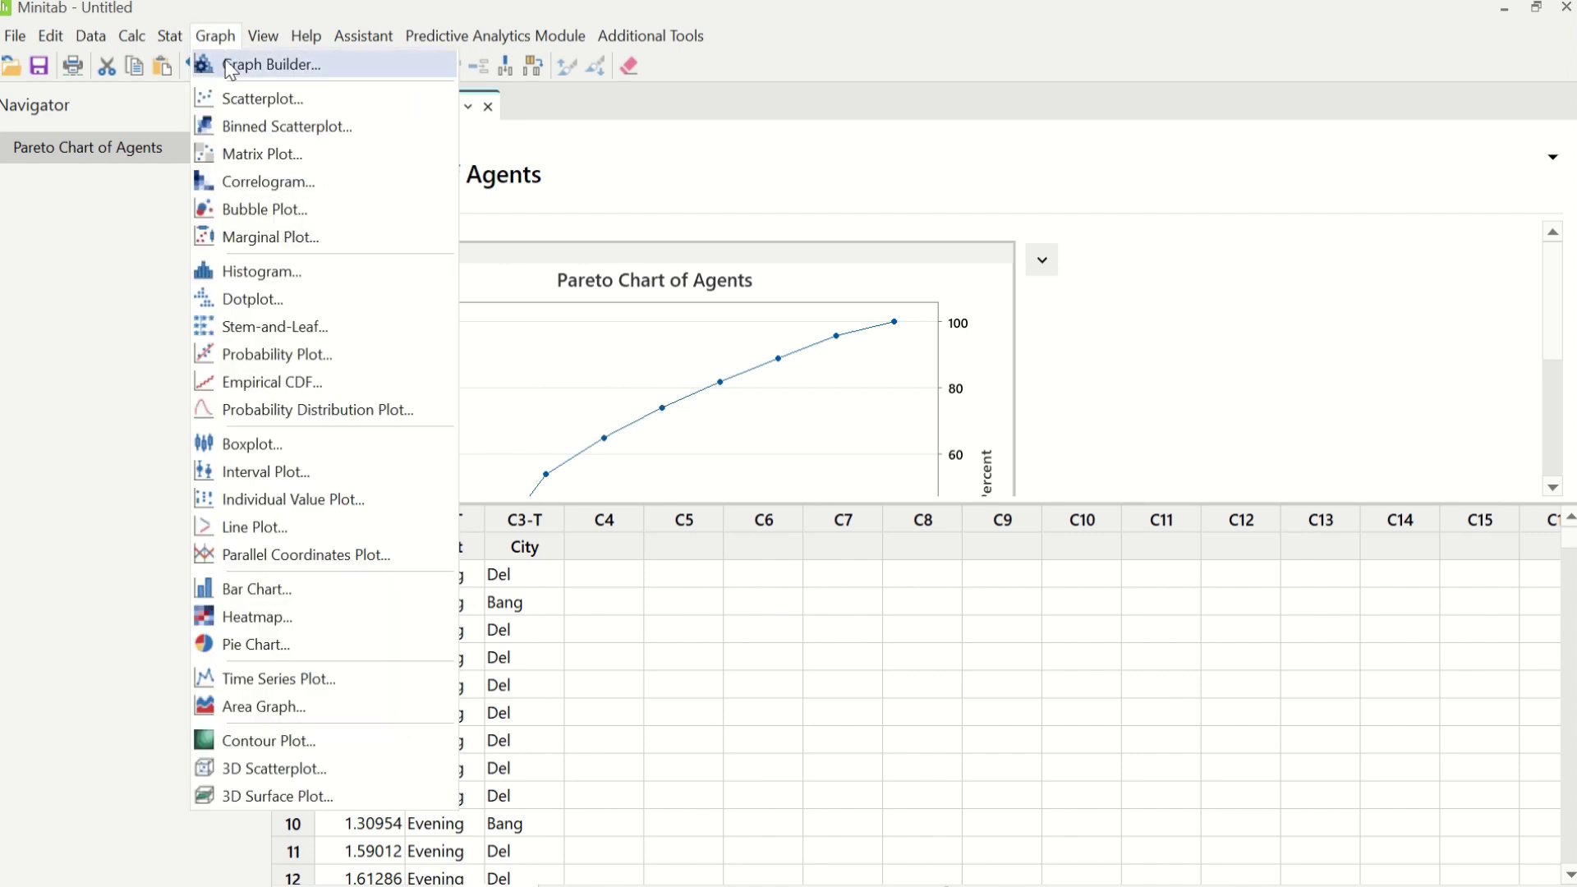
left_click(319, 445)
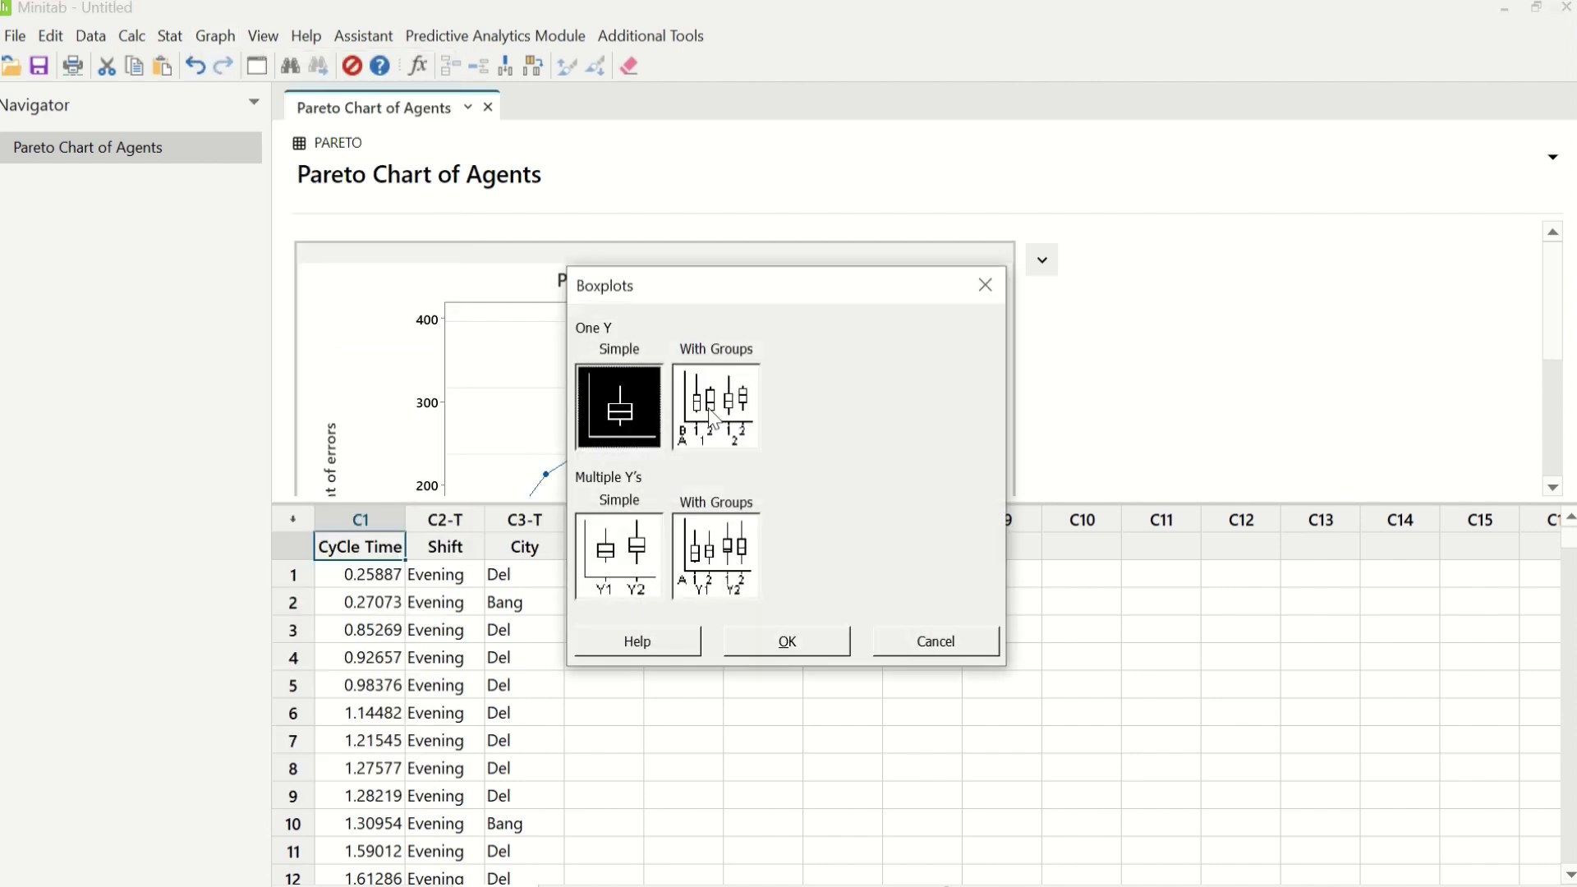
double_click(711, 411)
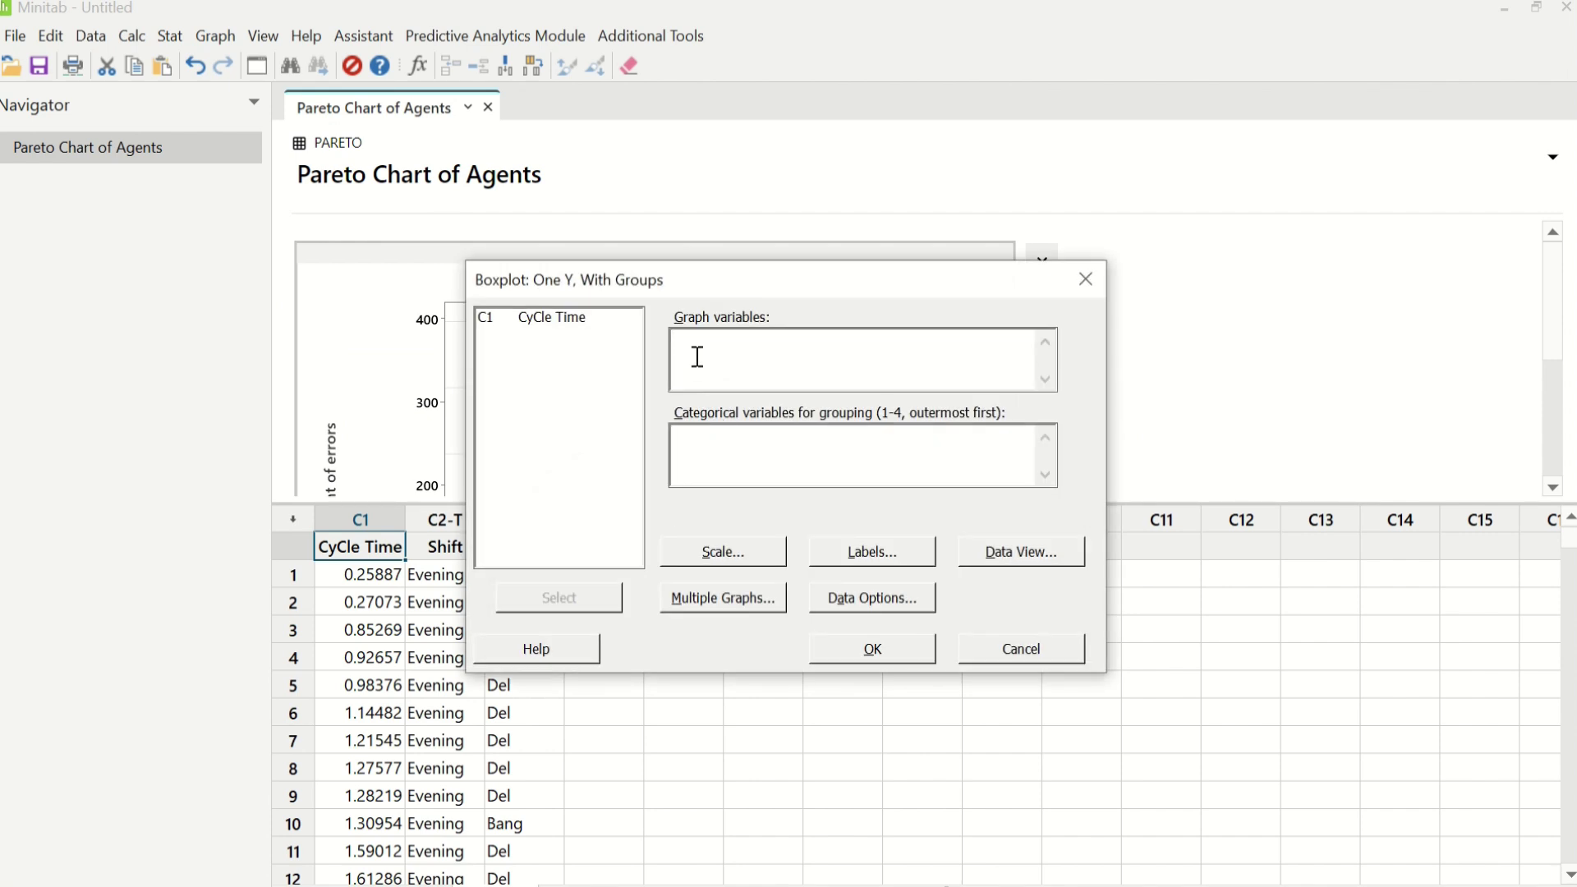
double_click(570, 324)
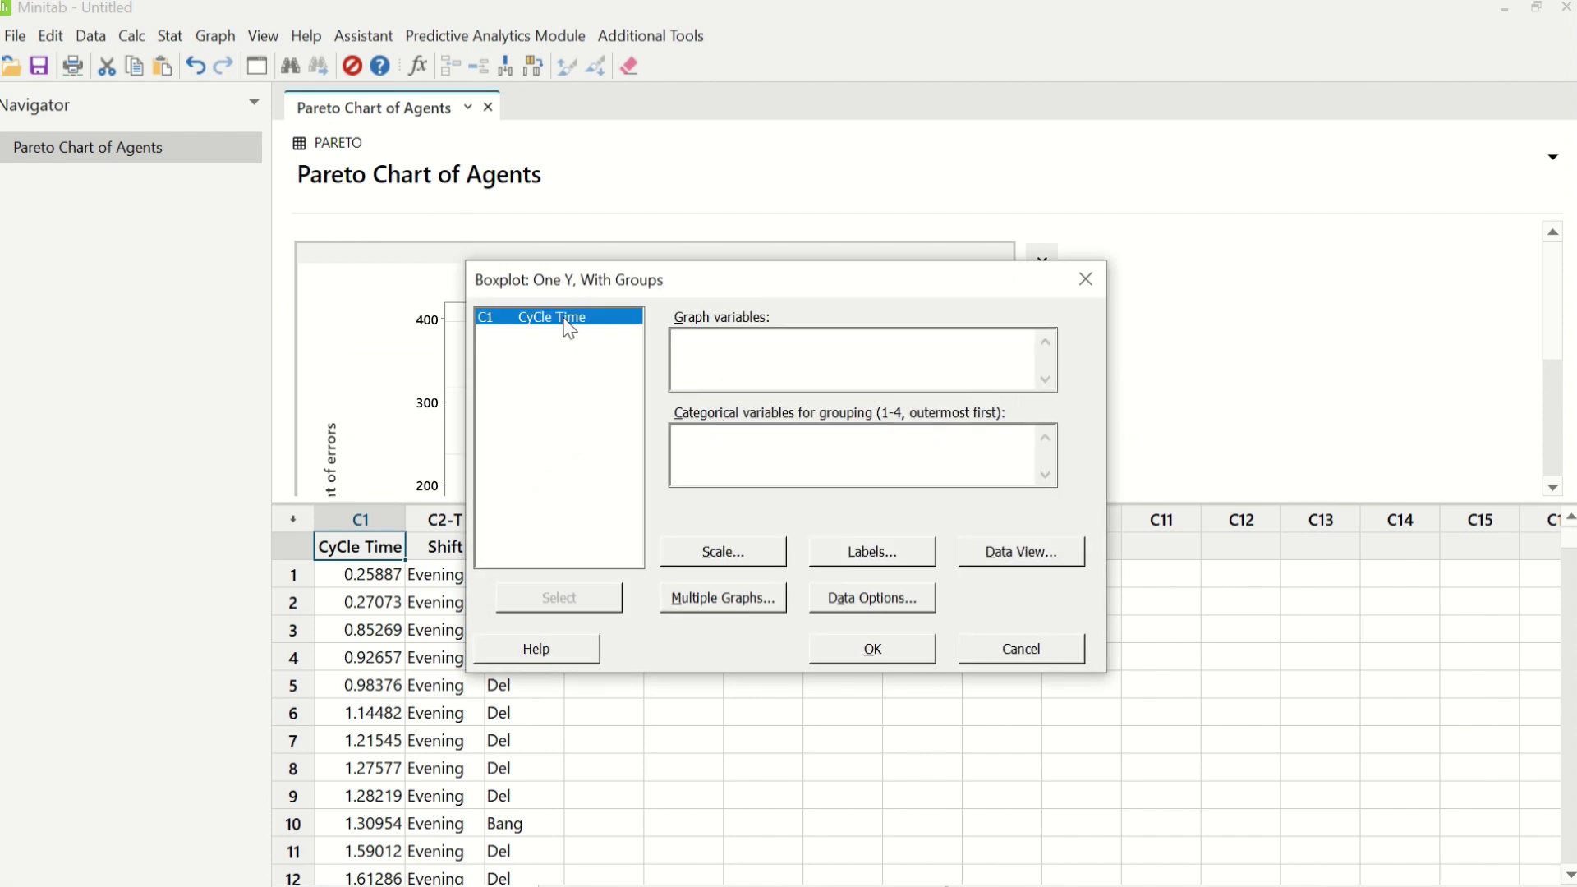
left_click(711, 444)
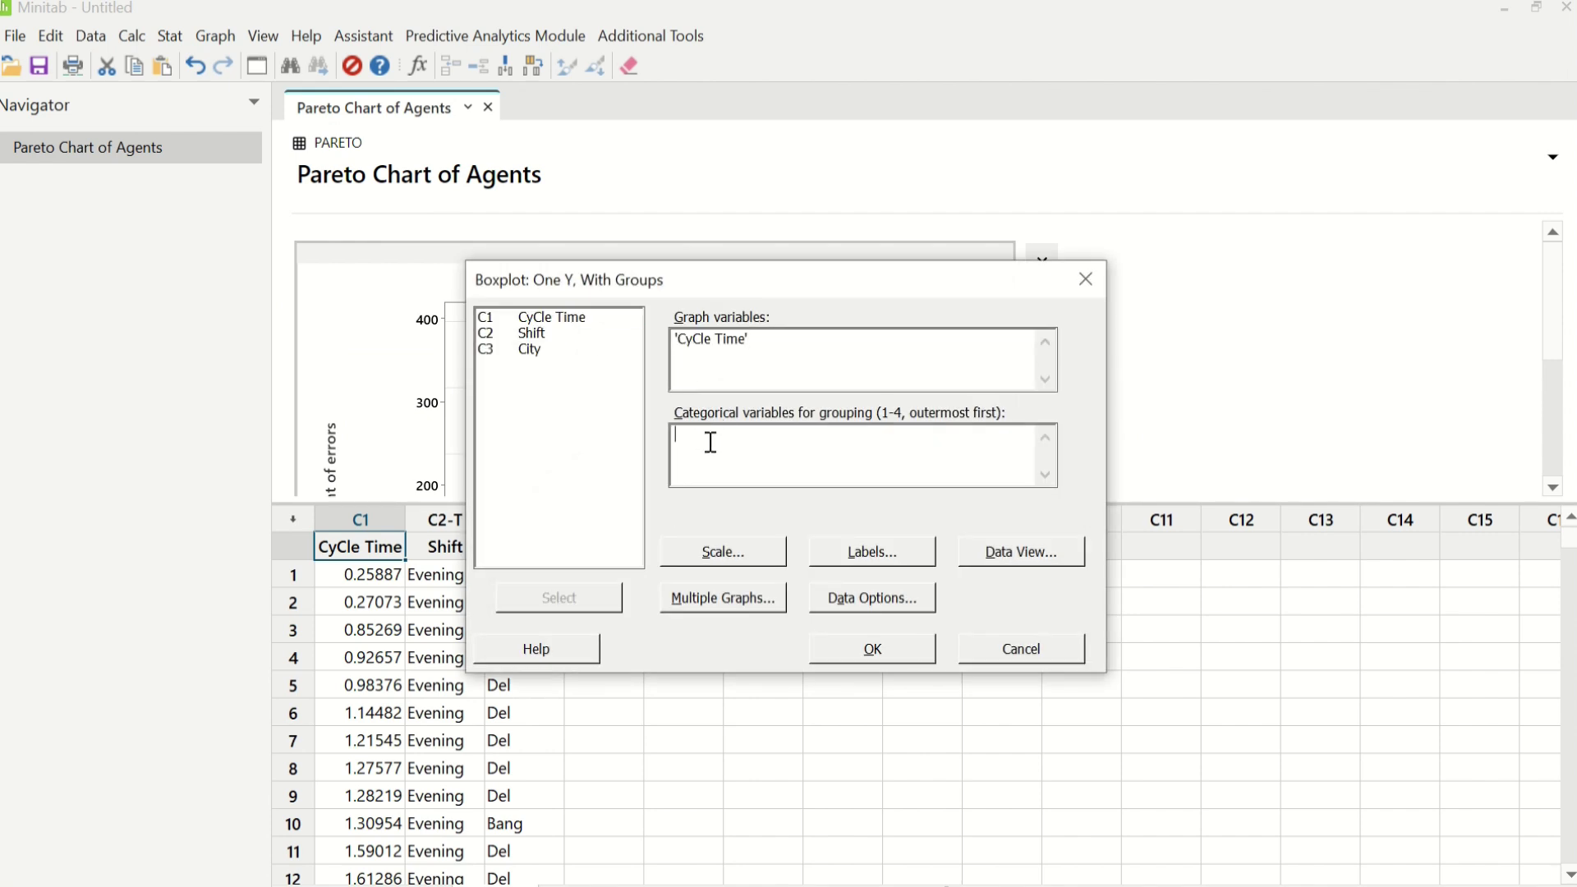
double_click(541, 333)
double_click(542, 353)
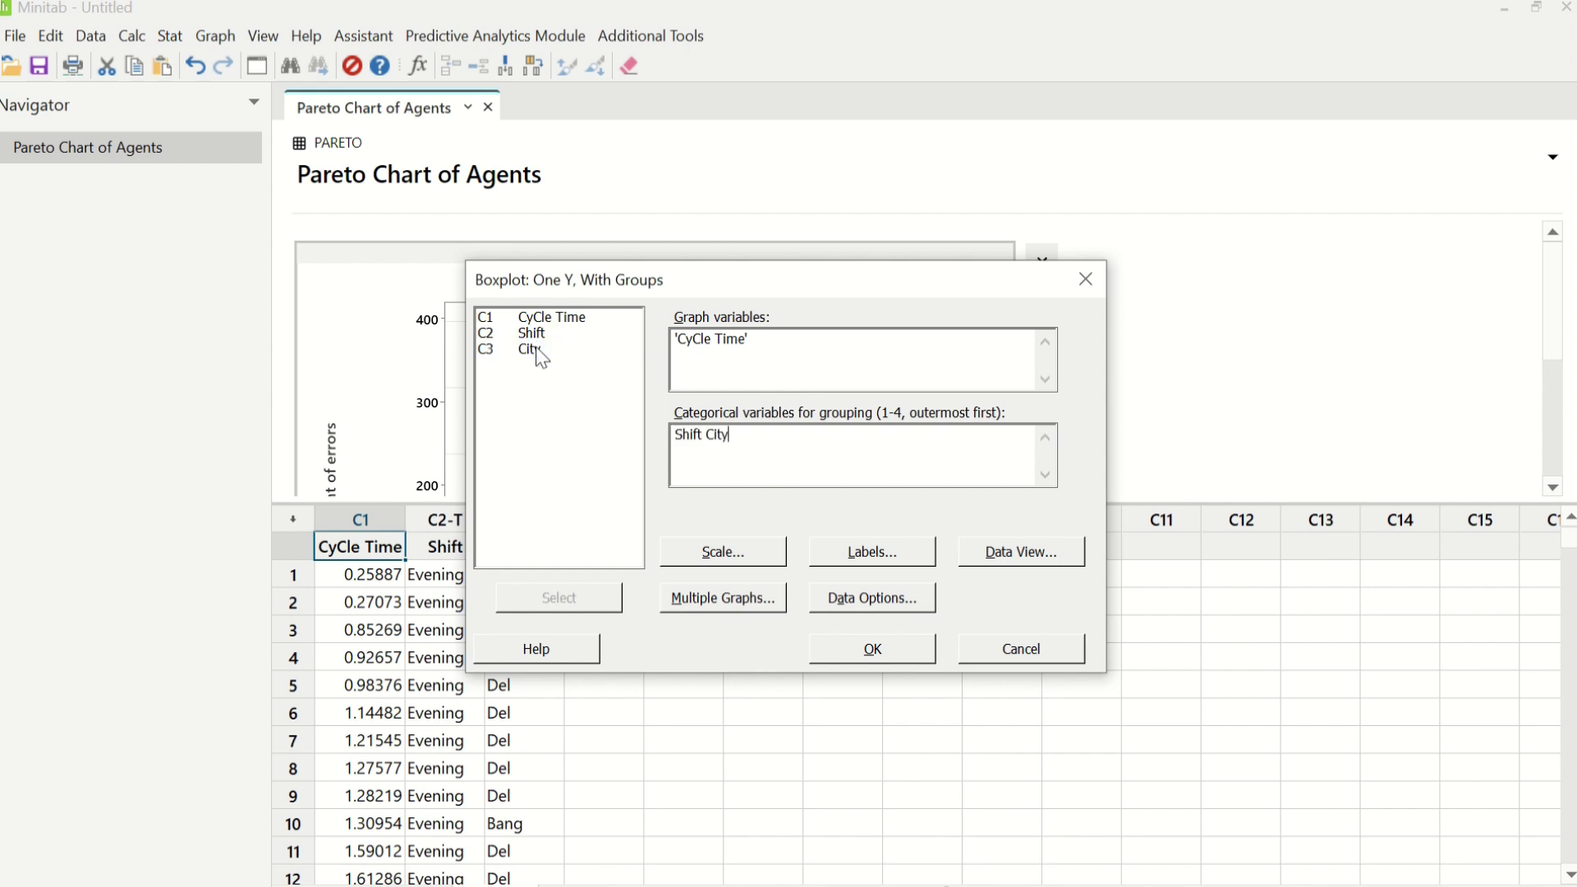
left_click(874, 650)
- Enlarge the cycle time boxplot and compare the boxes, whiskers and outliers across shifts and cities
double_click(518, 514)
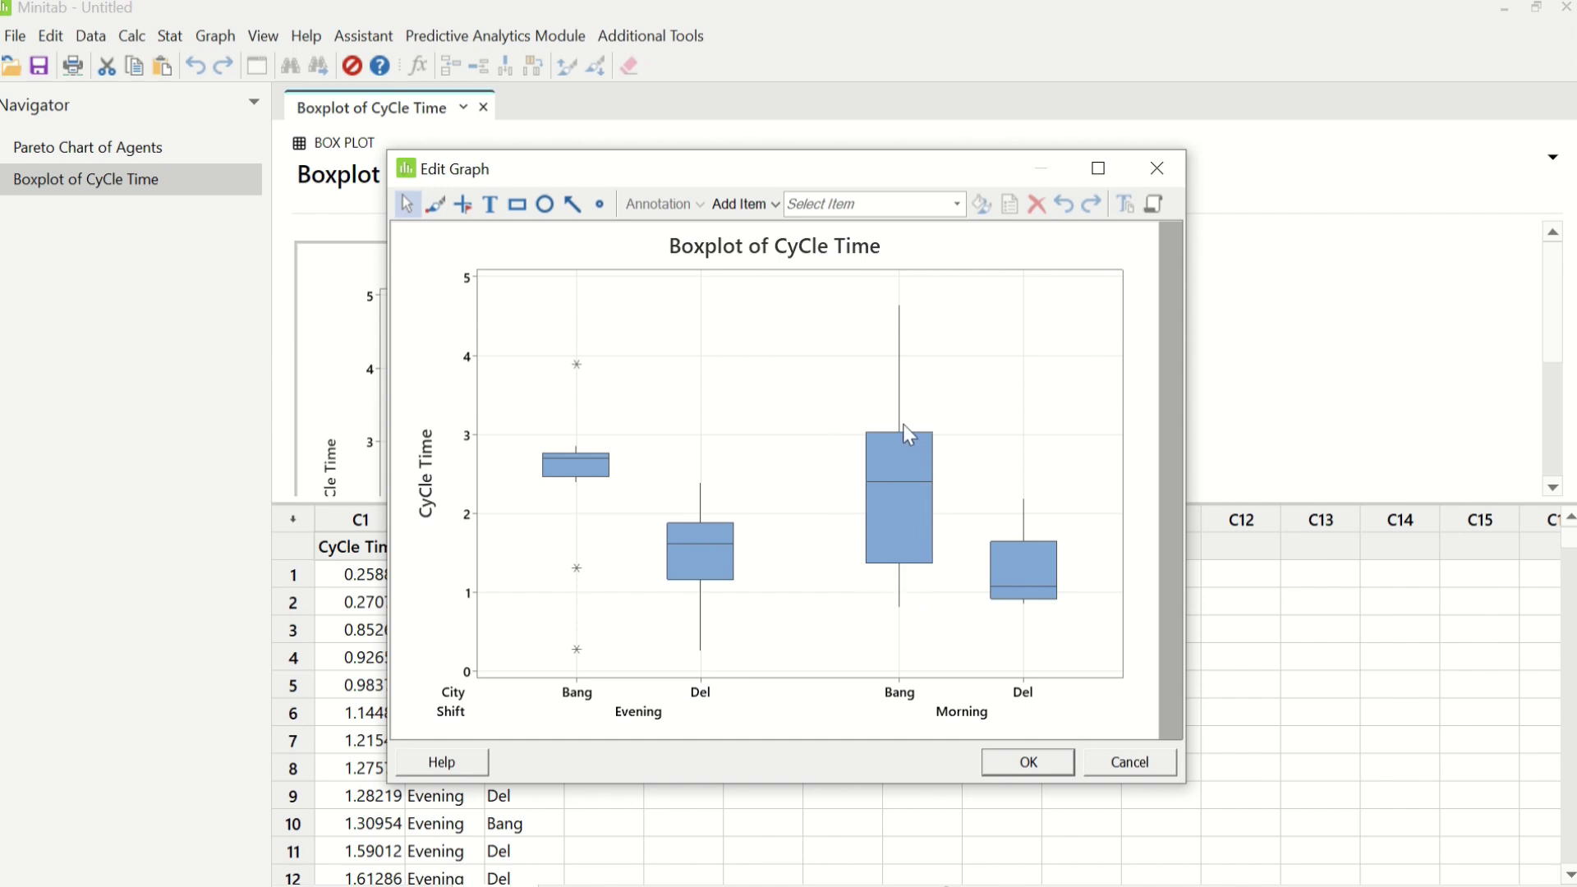
mouse_move(906, 315)
mouse_move(907, 622)
mouse_move(909, 579)
mouse_move(996, 592)
mouse_move(730, 591)
mouse_move(597, 486)
mouse_move(1046, 600)
left_click(1017, 760)
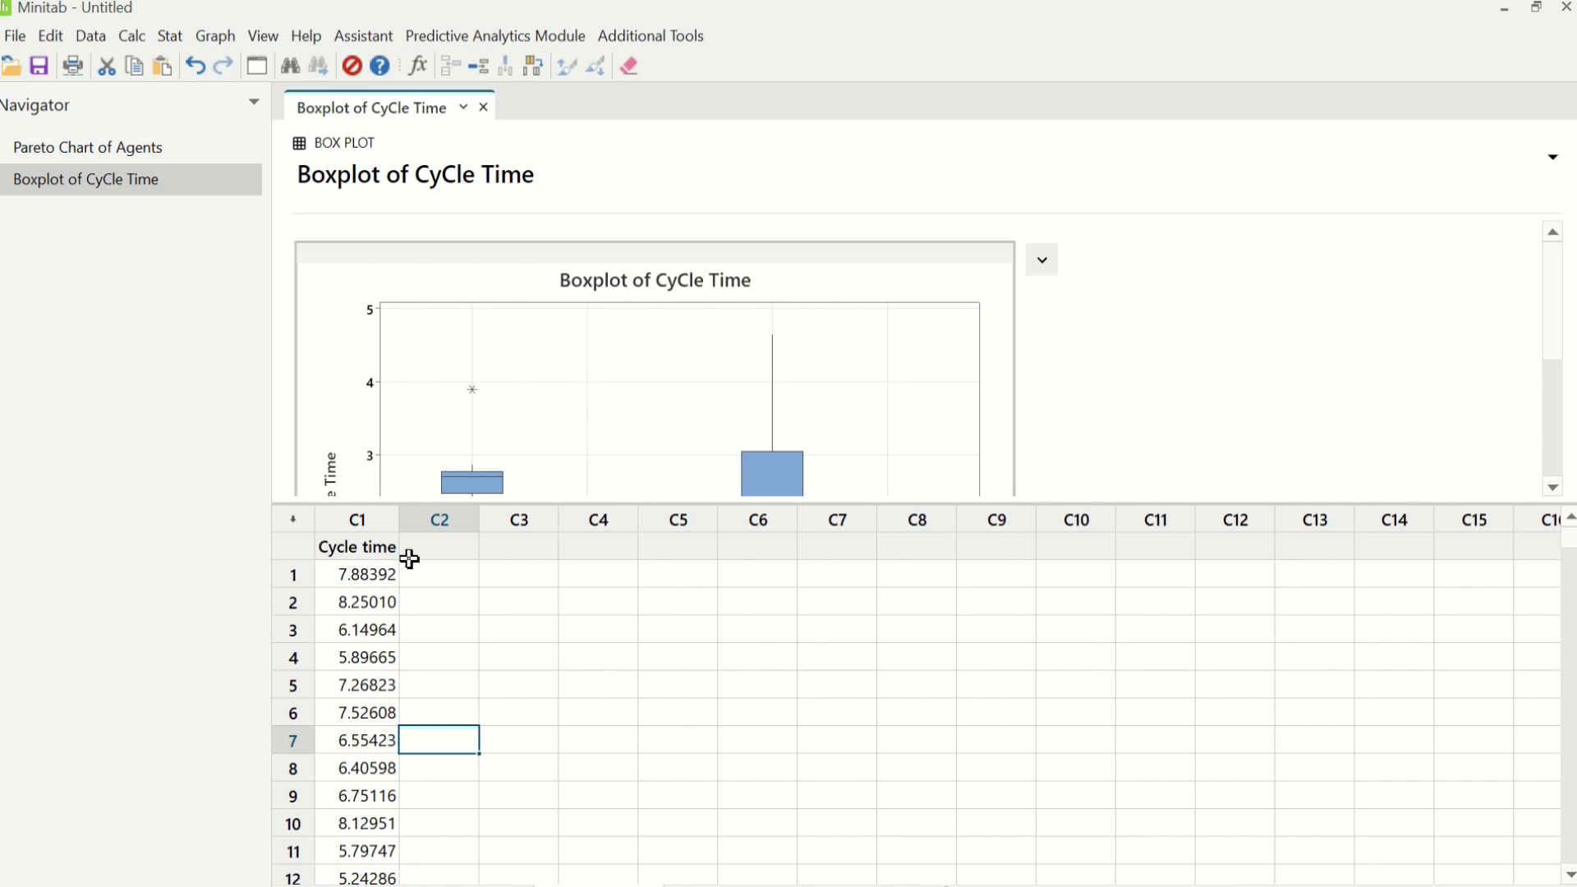
- Create a graphical summary of 'Cycle time' at the 95.0 confidence level, and enlarge the report graph
left_click(168, 38)
mouse_move(197, 70)
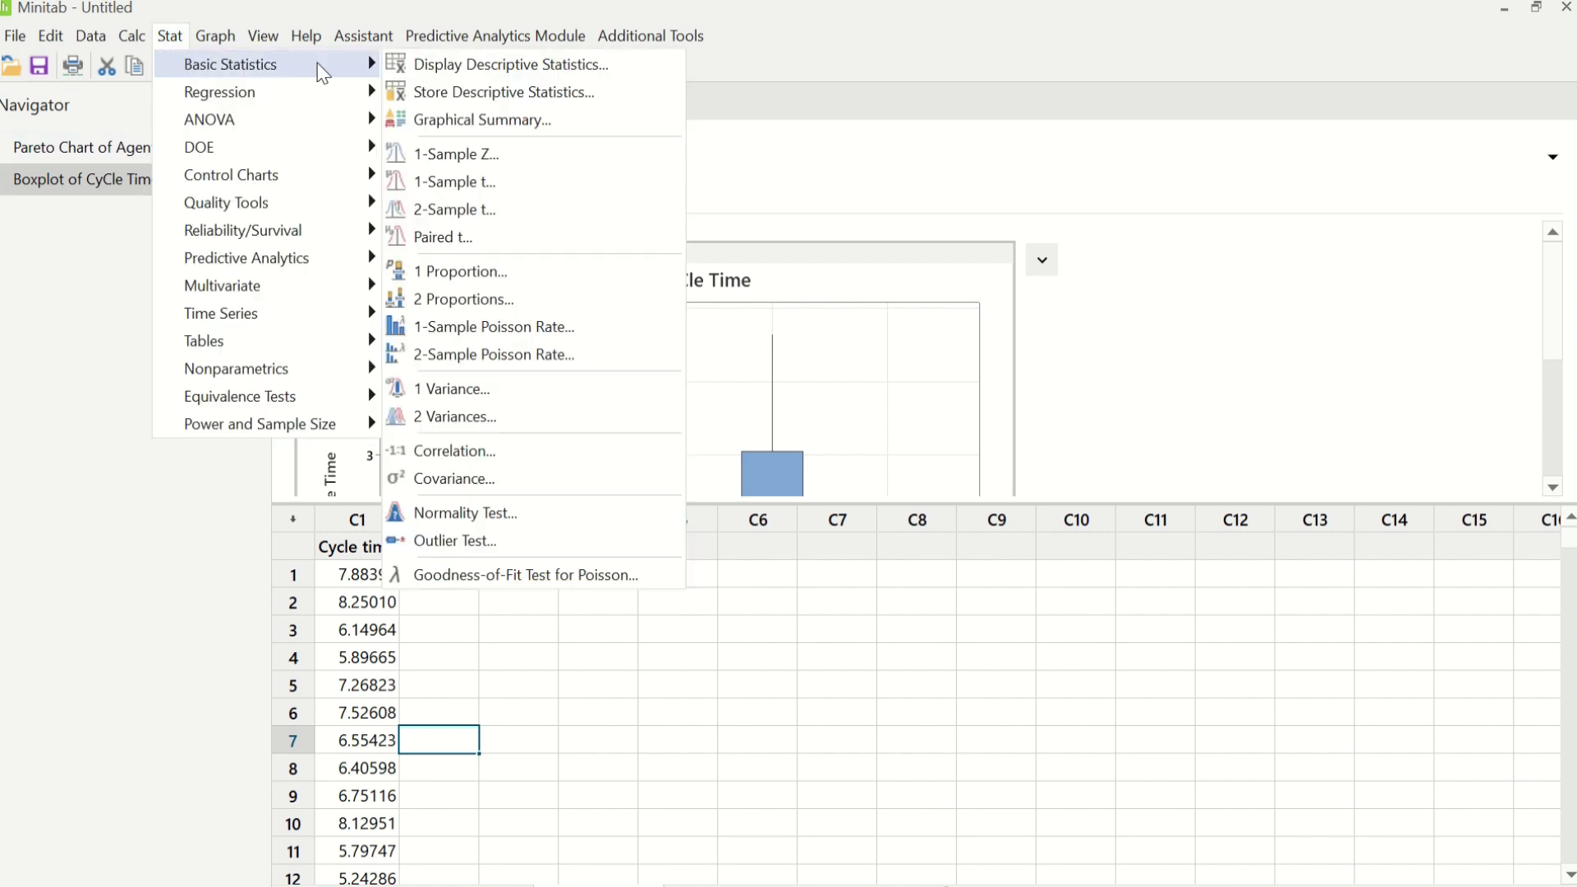
left_click(547, 120)
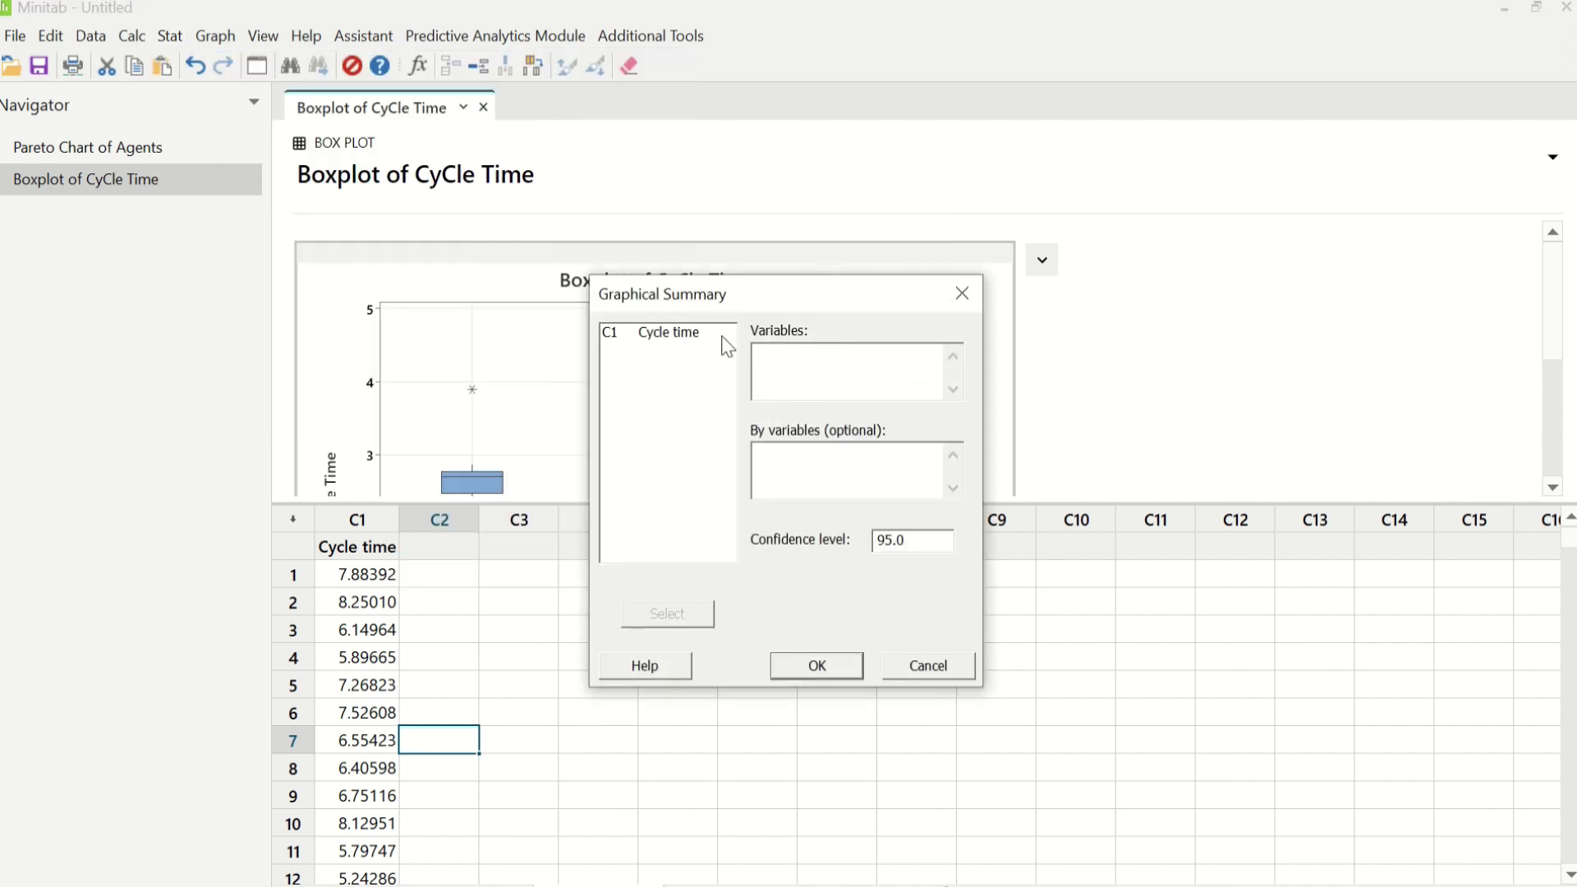
double_click(664, 333)
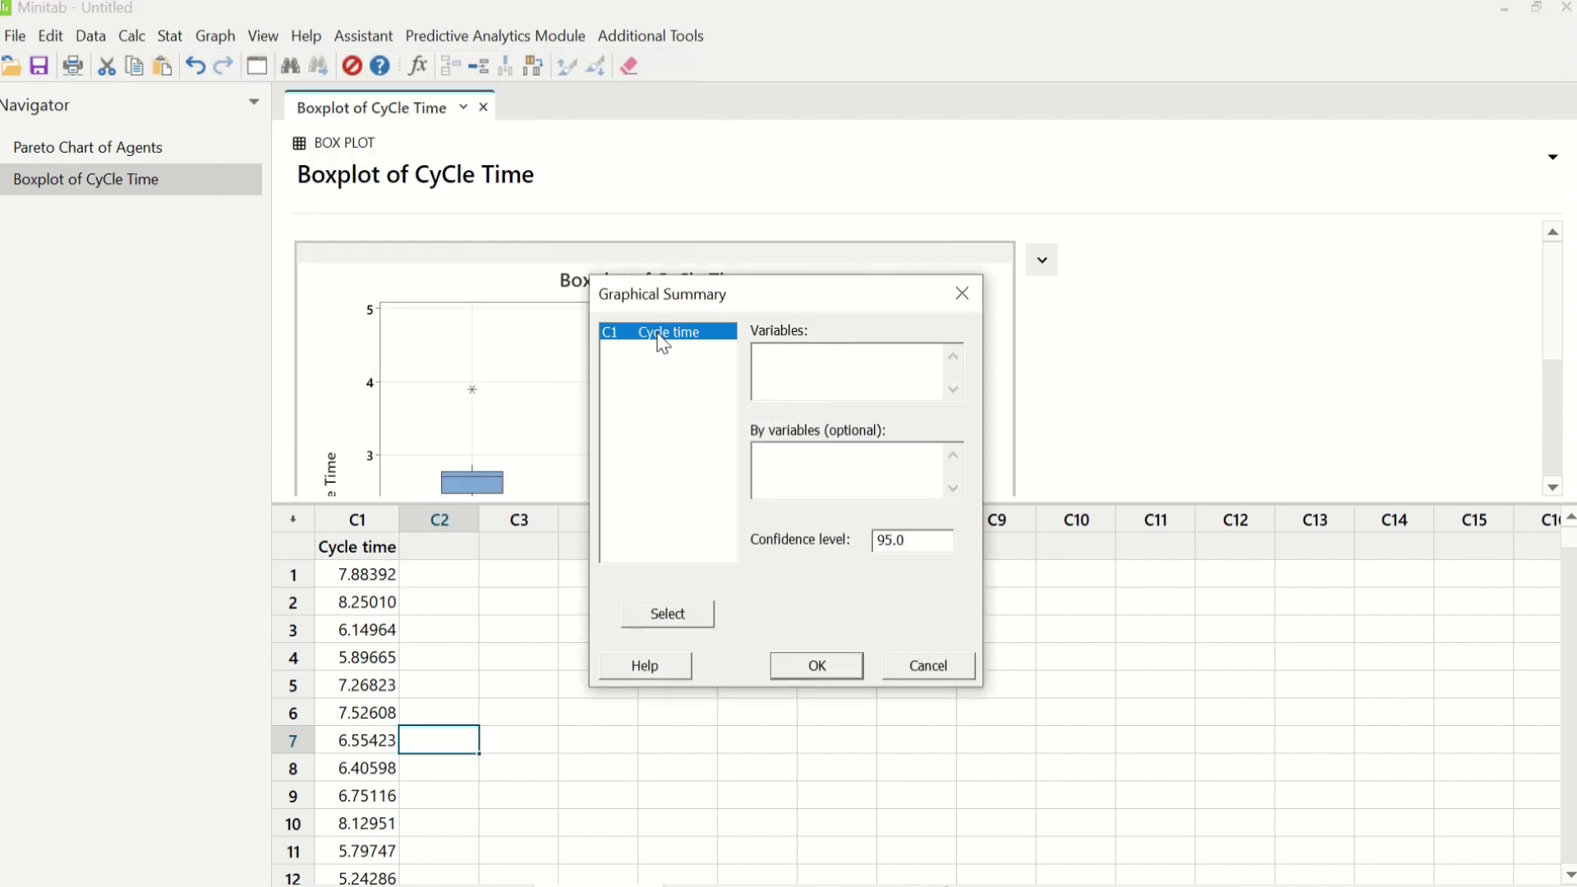
left_click(828, 659)
double_click(961, 381)
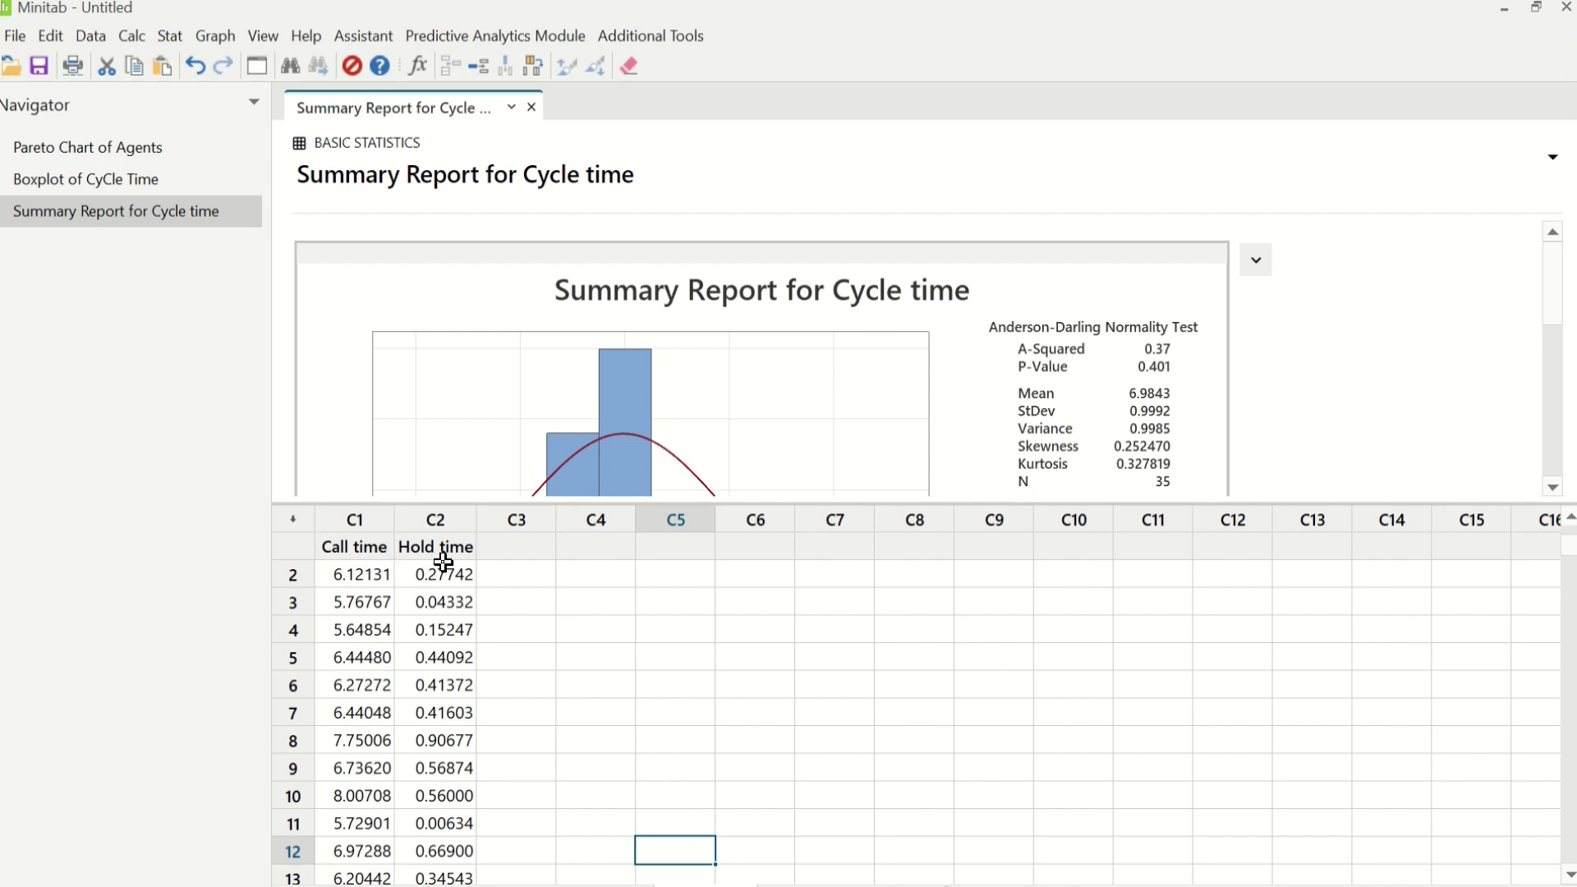
- Create a linear fitted line plot with 'Call time' as response and 'Hold time' as predictor, and inspect the enlarged graph
left_click(183, 41)
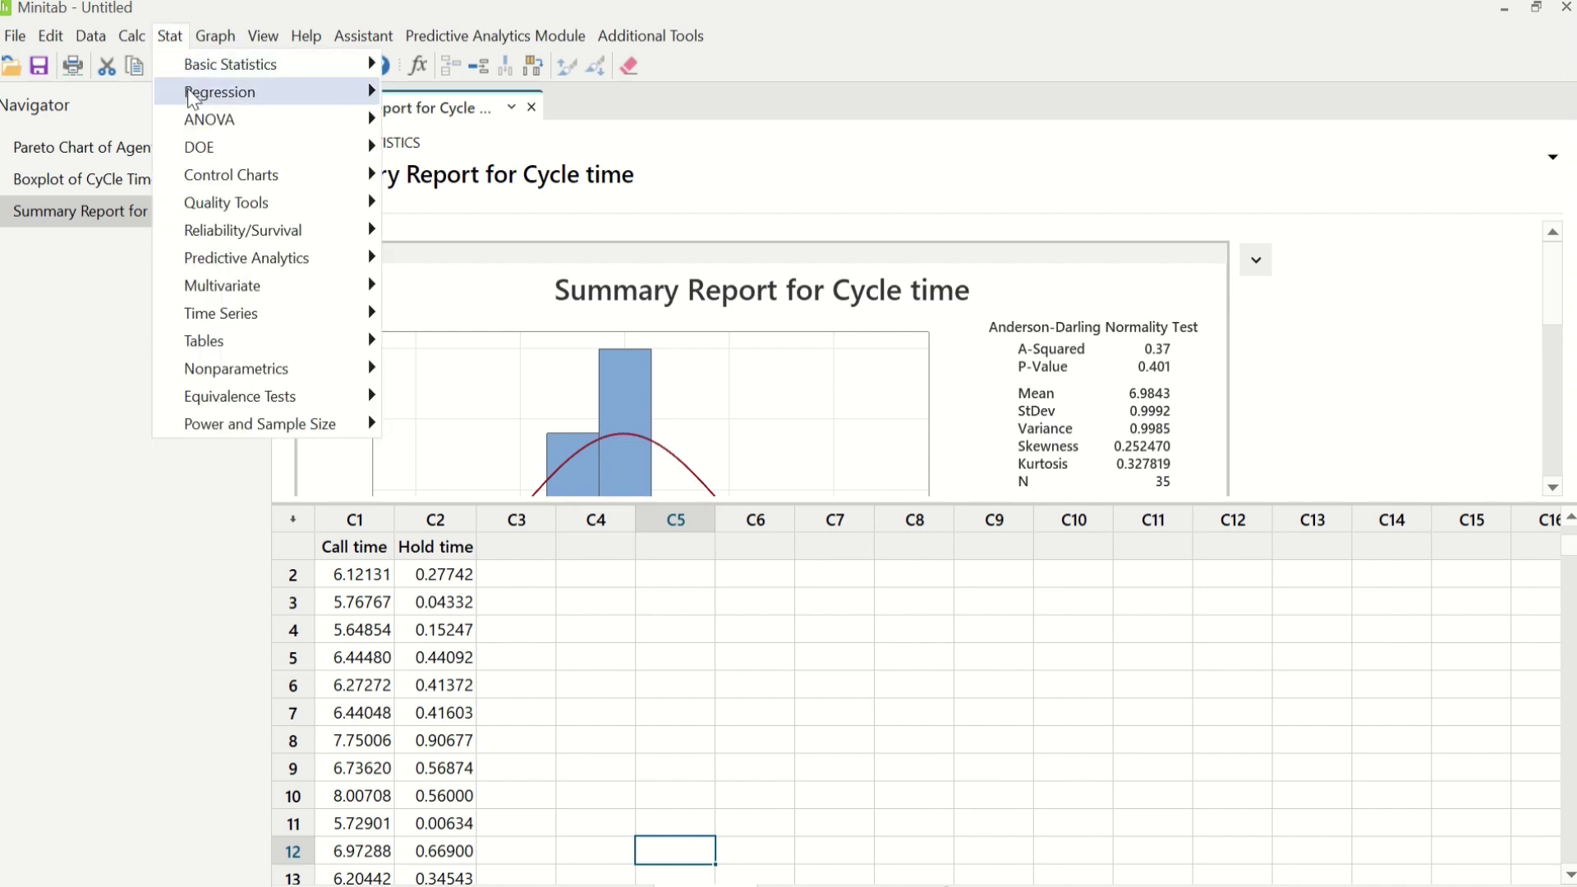
mouse_move(272, 92)
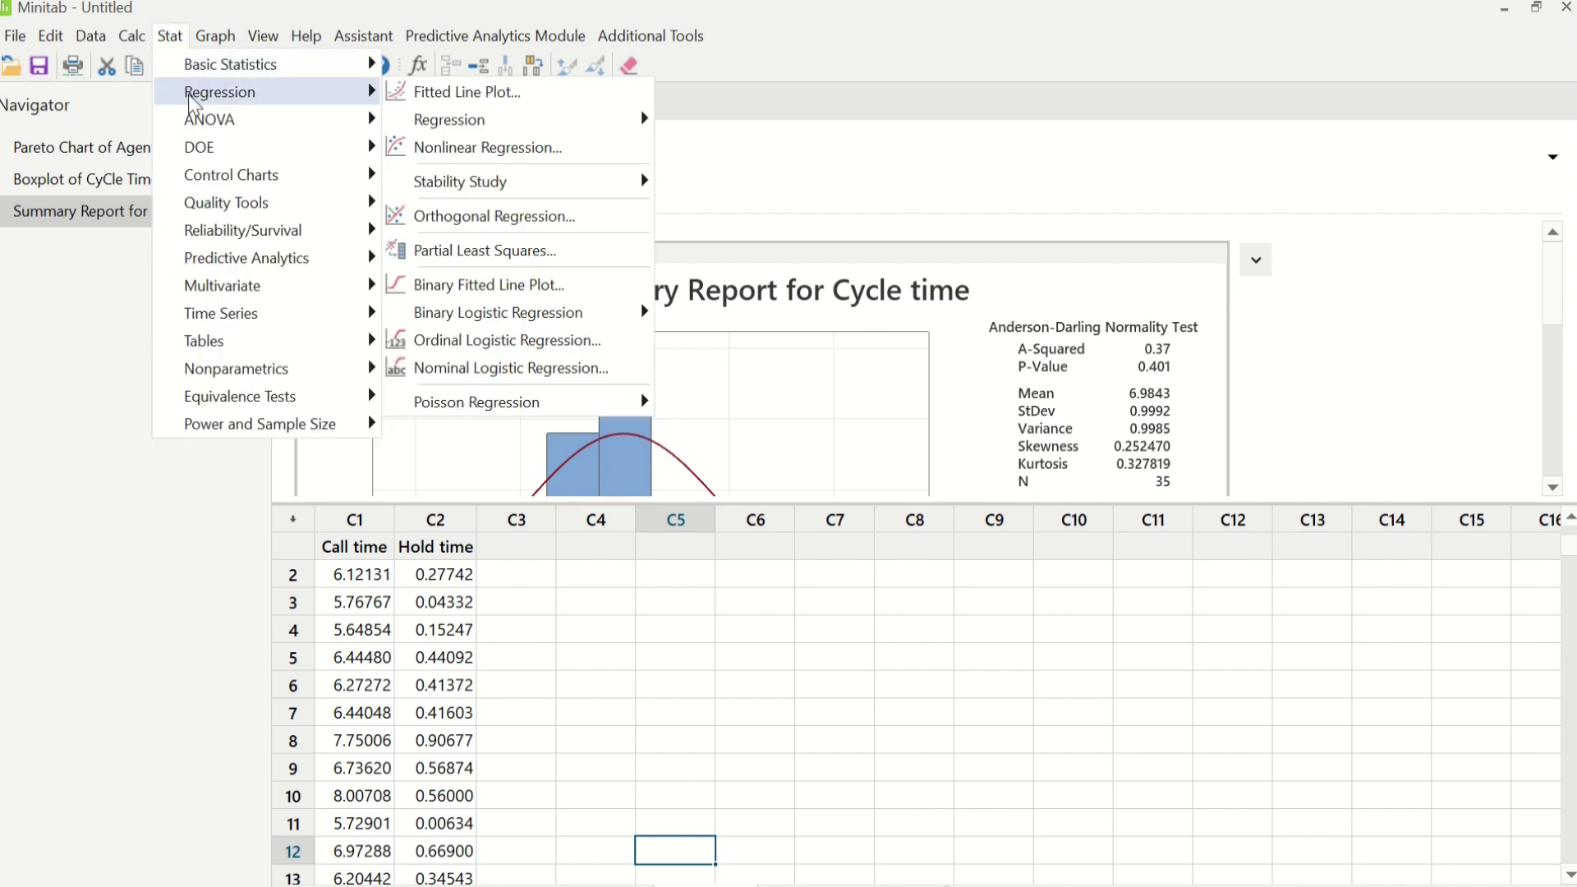
left_click(526, 97)
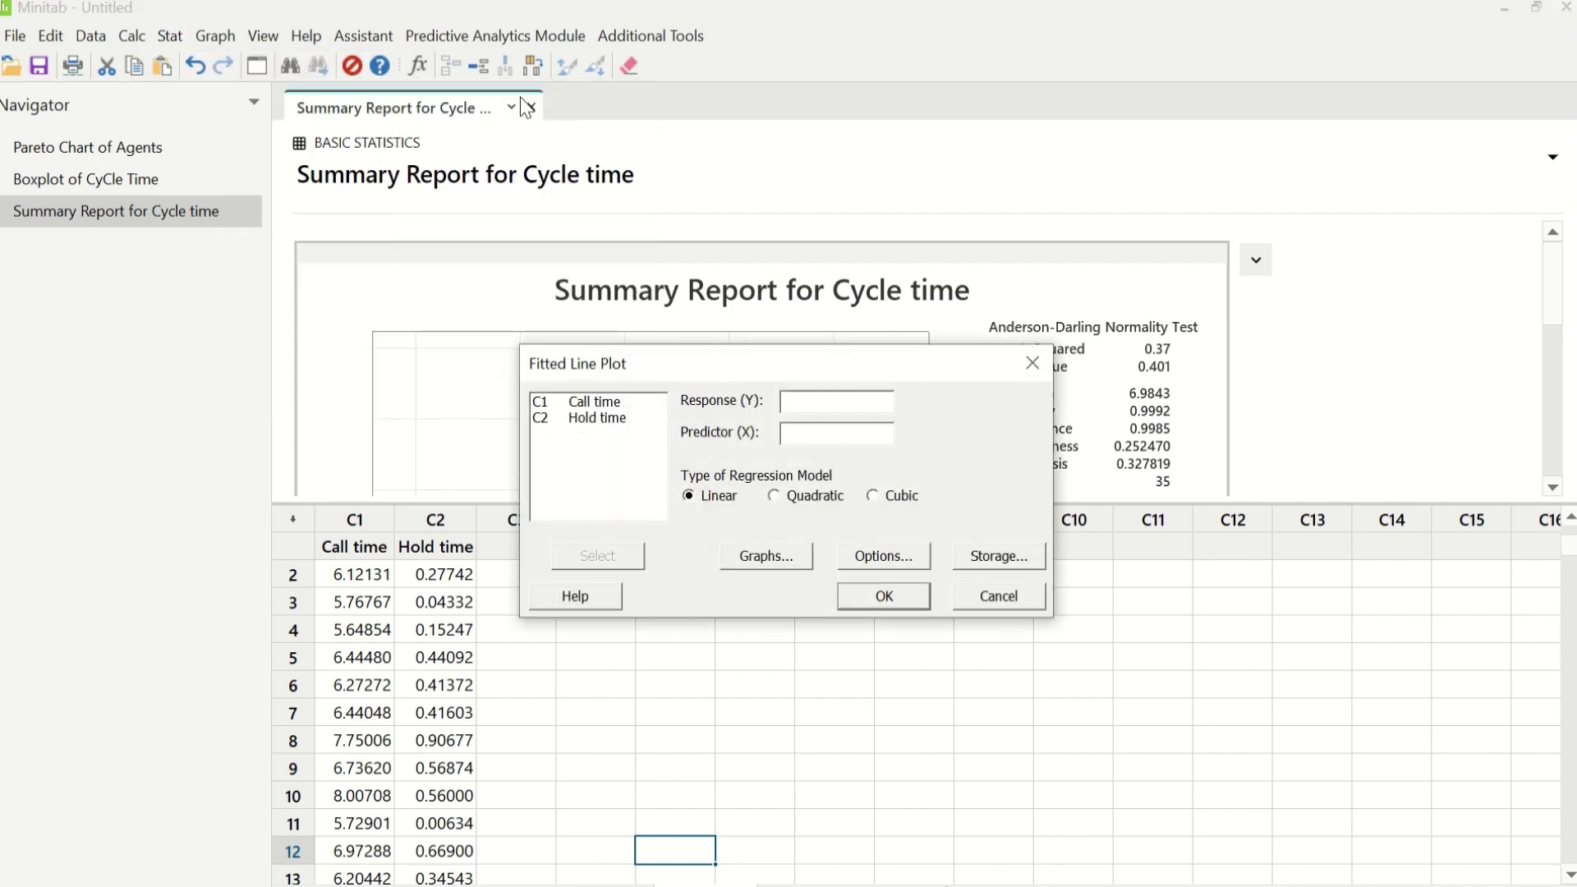
double_click(599, 404)
double_click(591, 419)
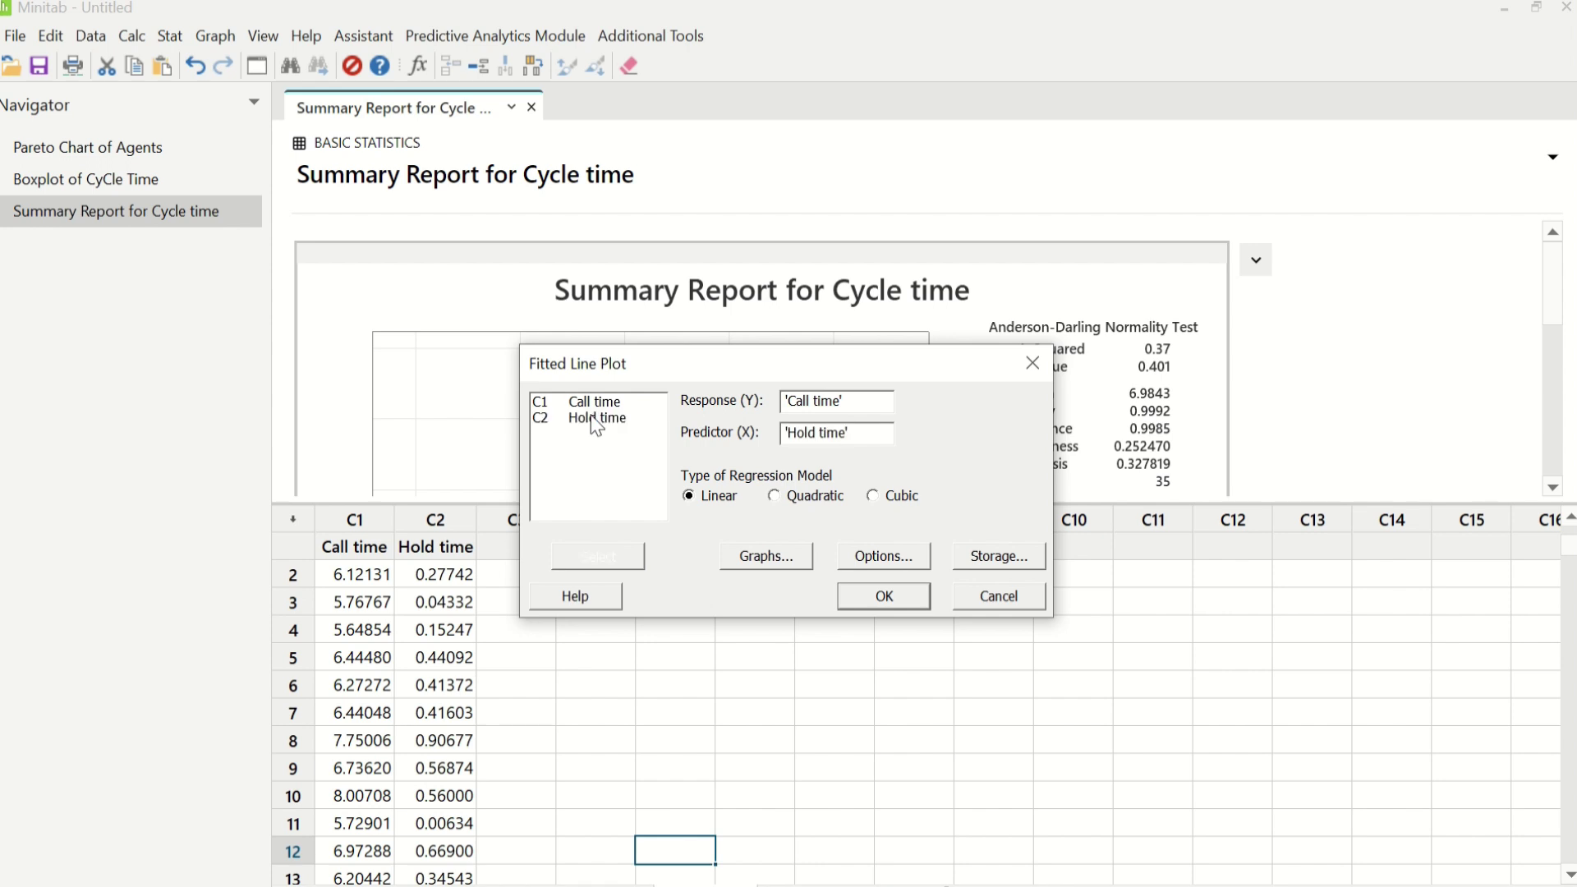
left_click(884, 597)
scroll(996, 441, "down", 5)
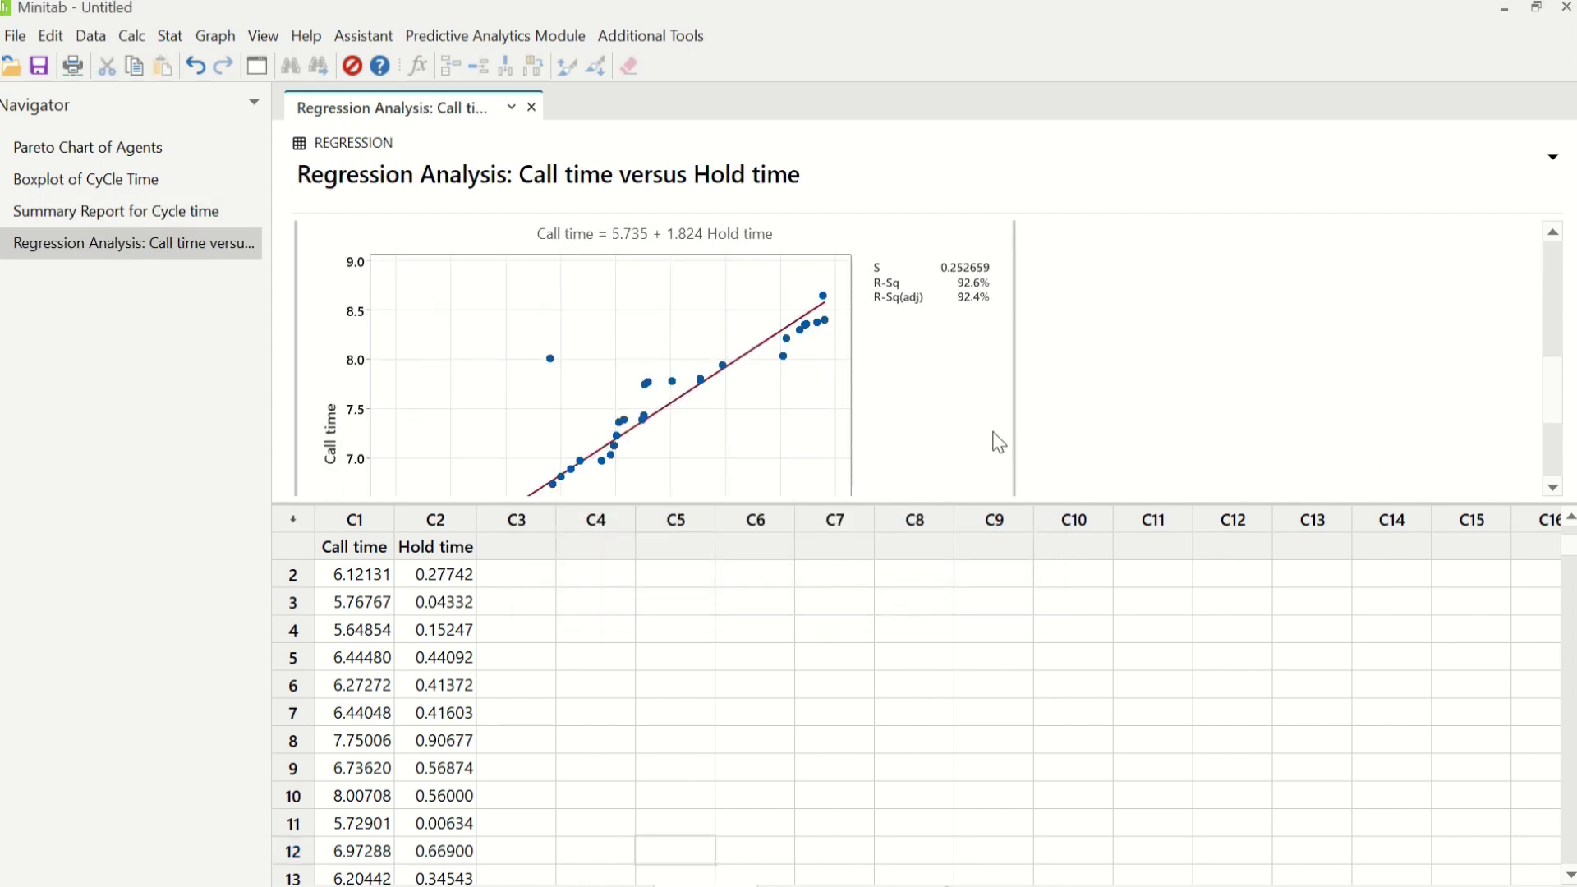
double_click(746, 323)
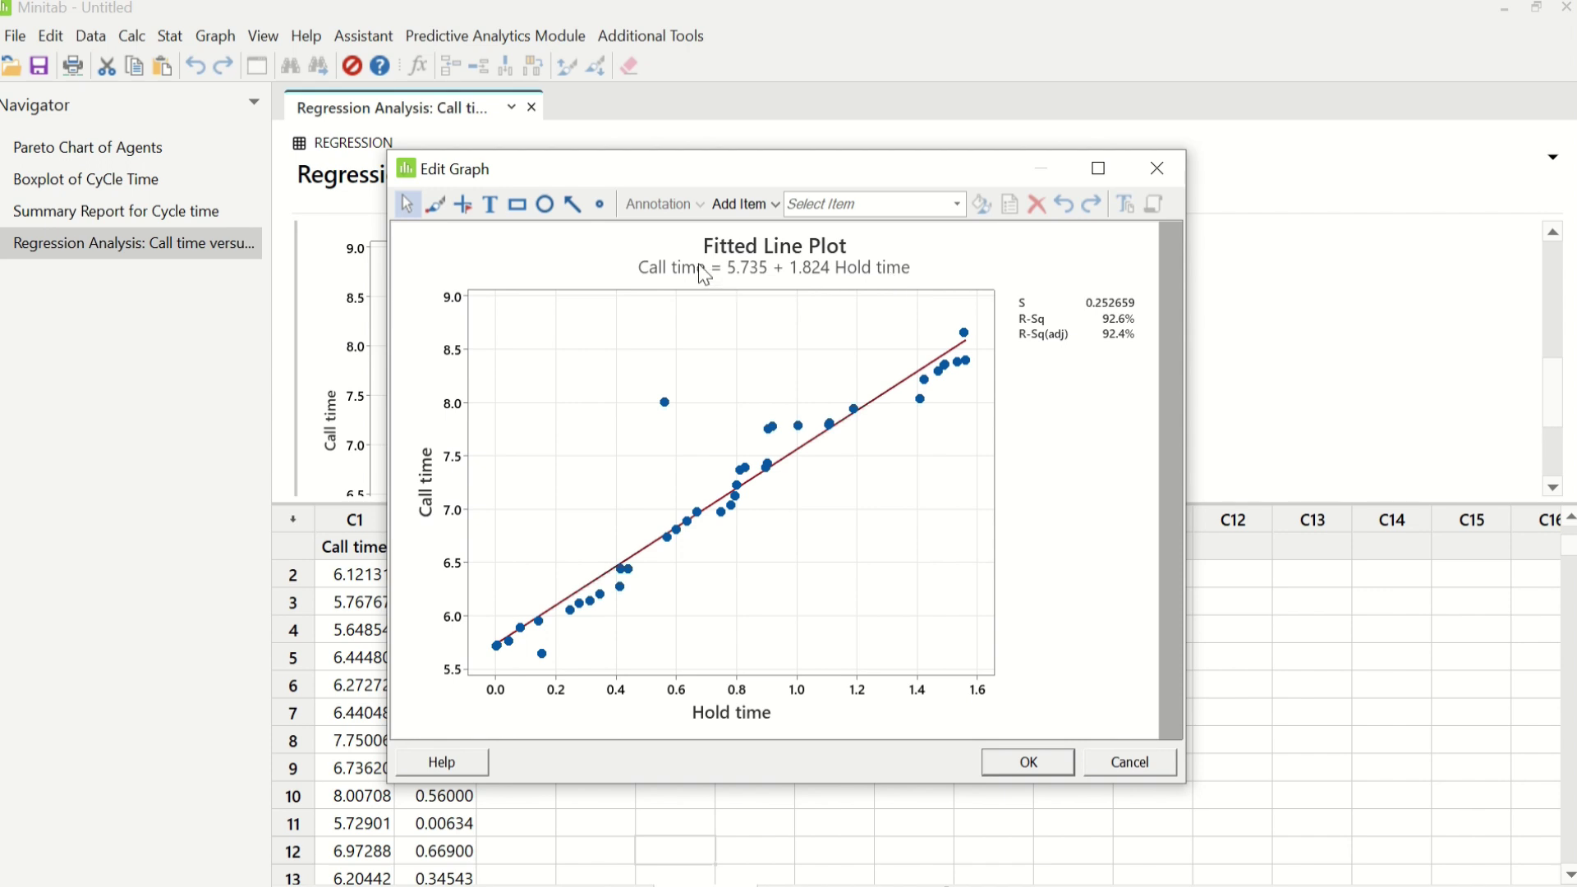
key("Escape")
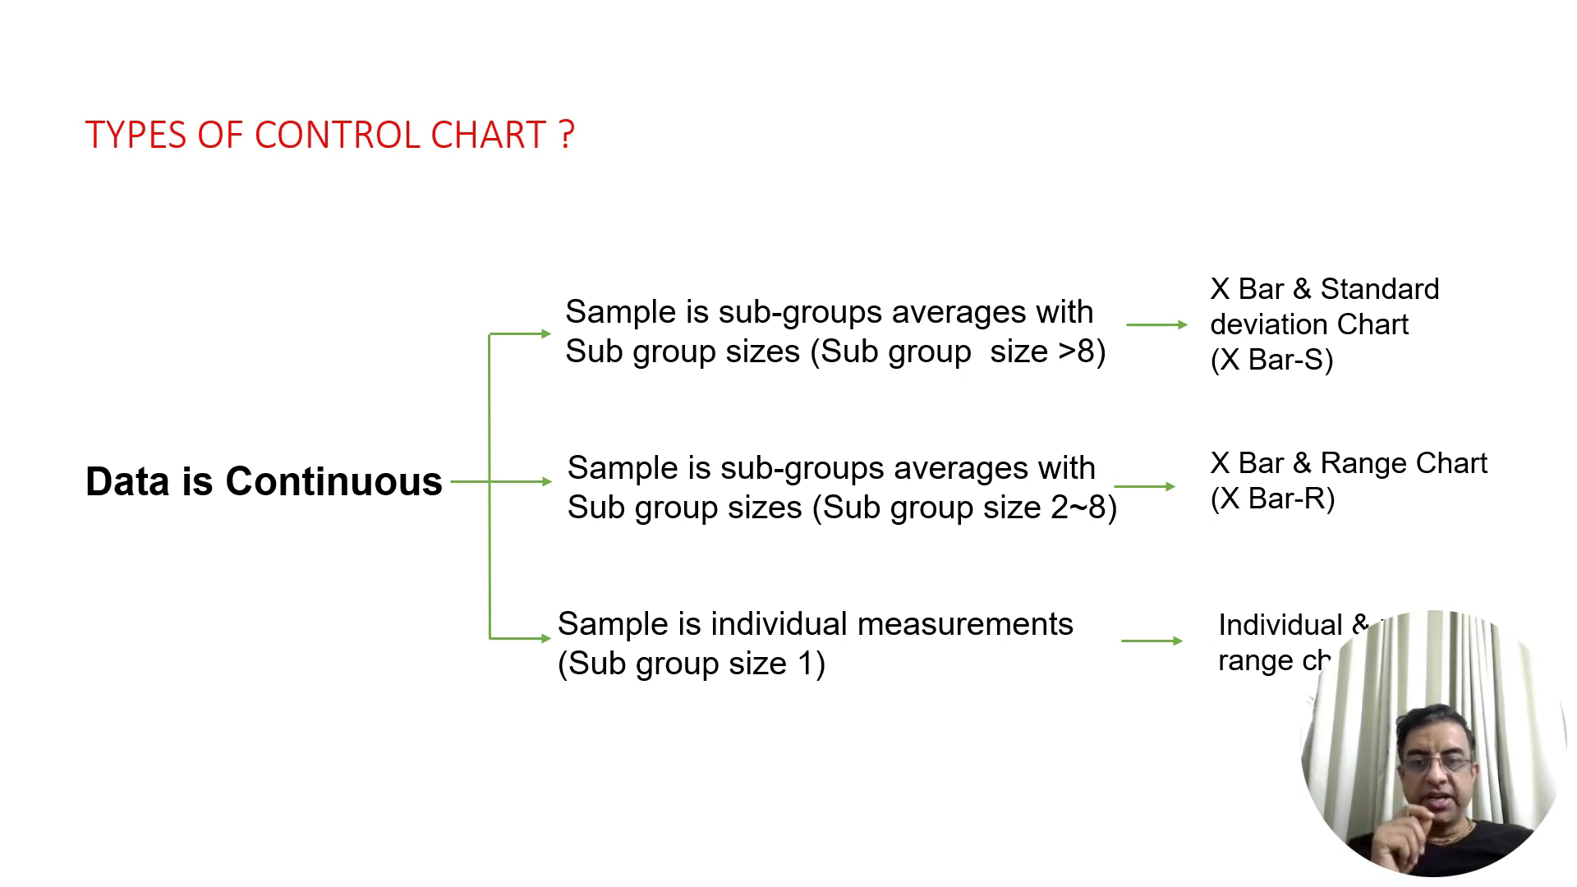
key("Right")
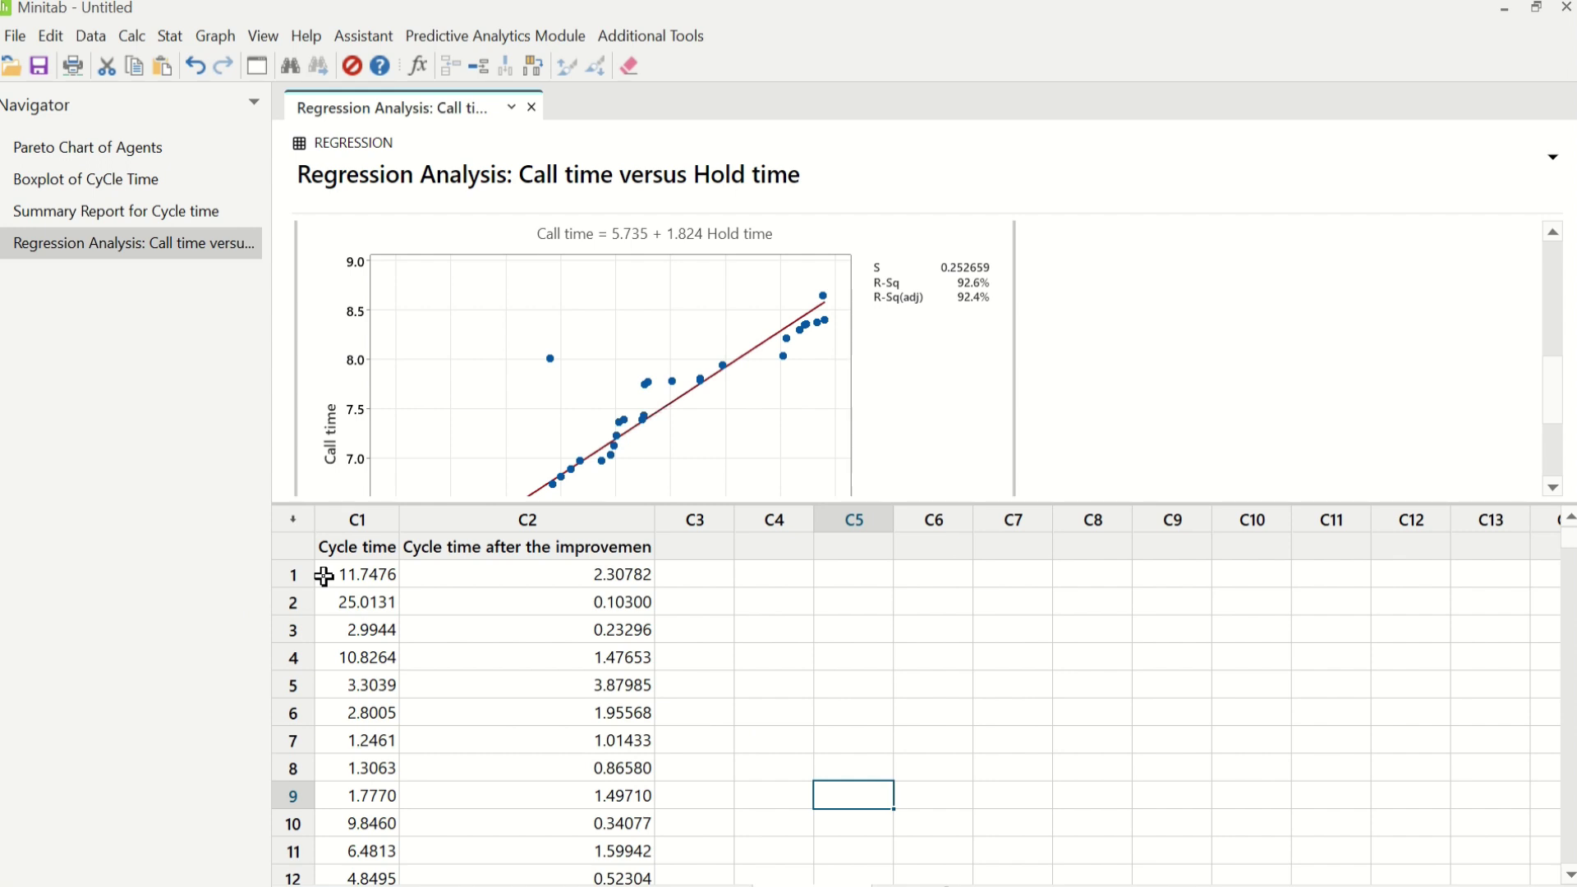
- Create an I-MR control chart of the 'Cycle time' column, and inspect the enlarged graph
left_click(392, 549)
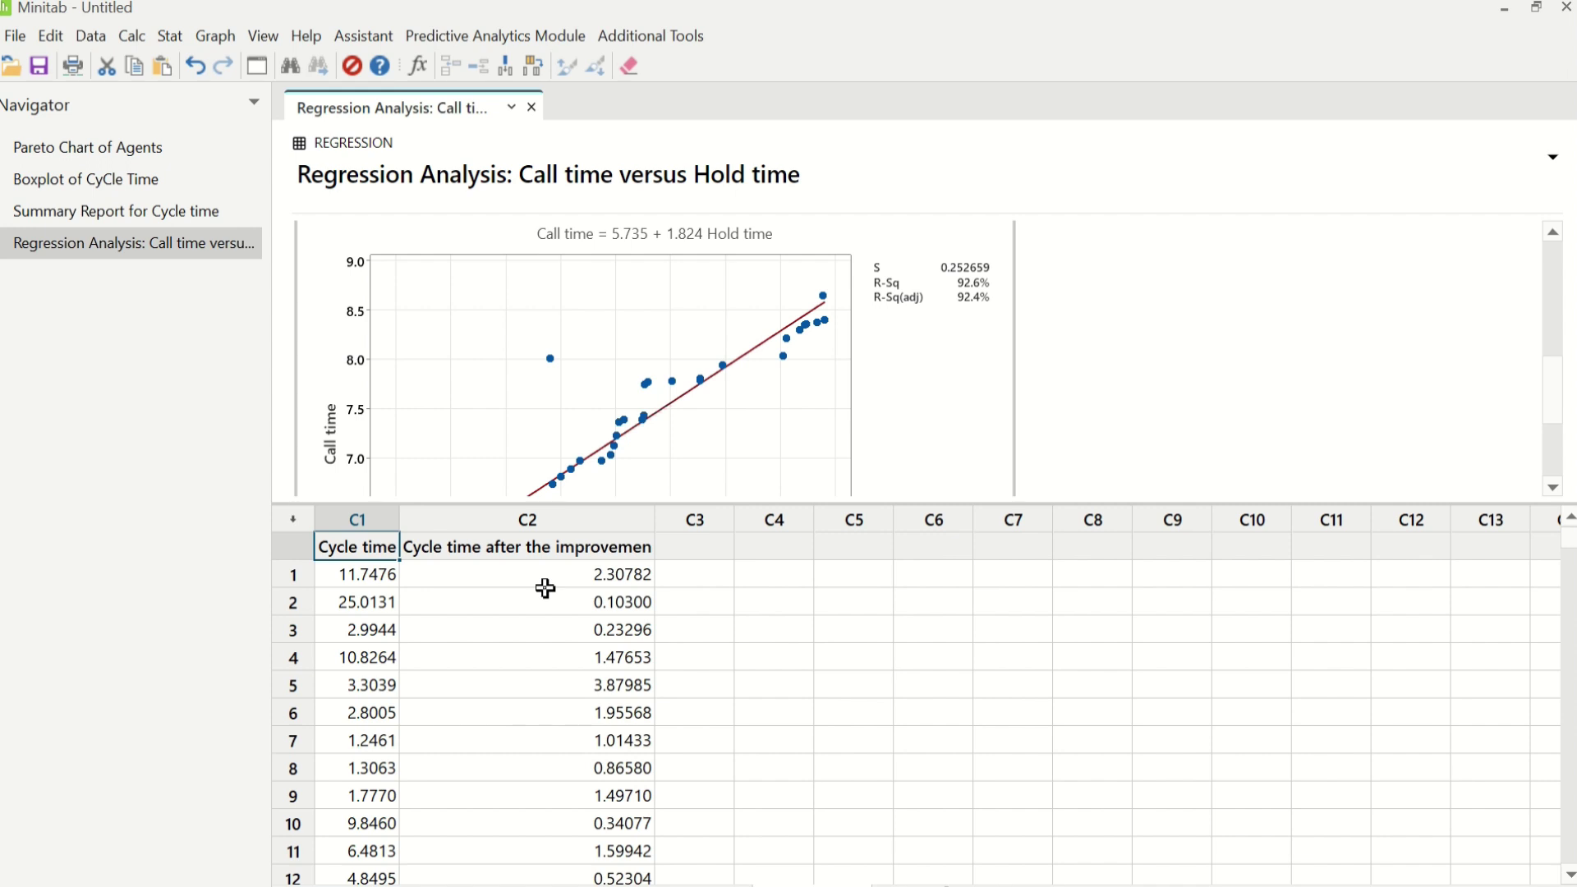
left_click(171, 36)
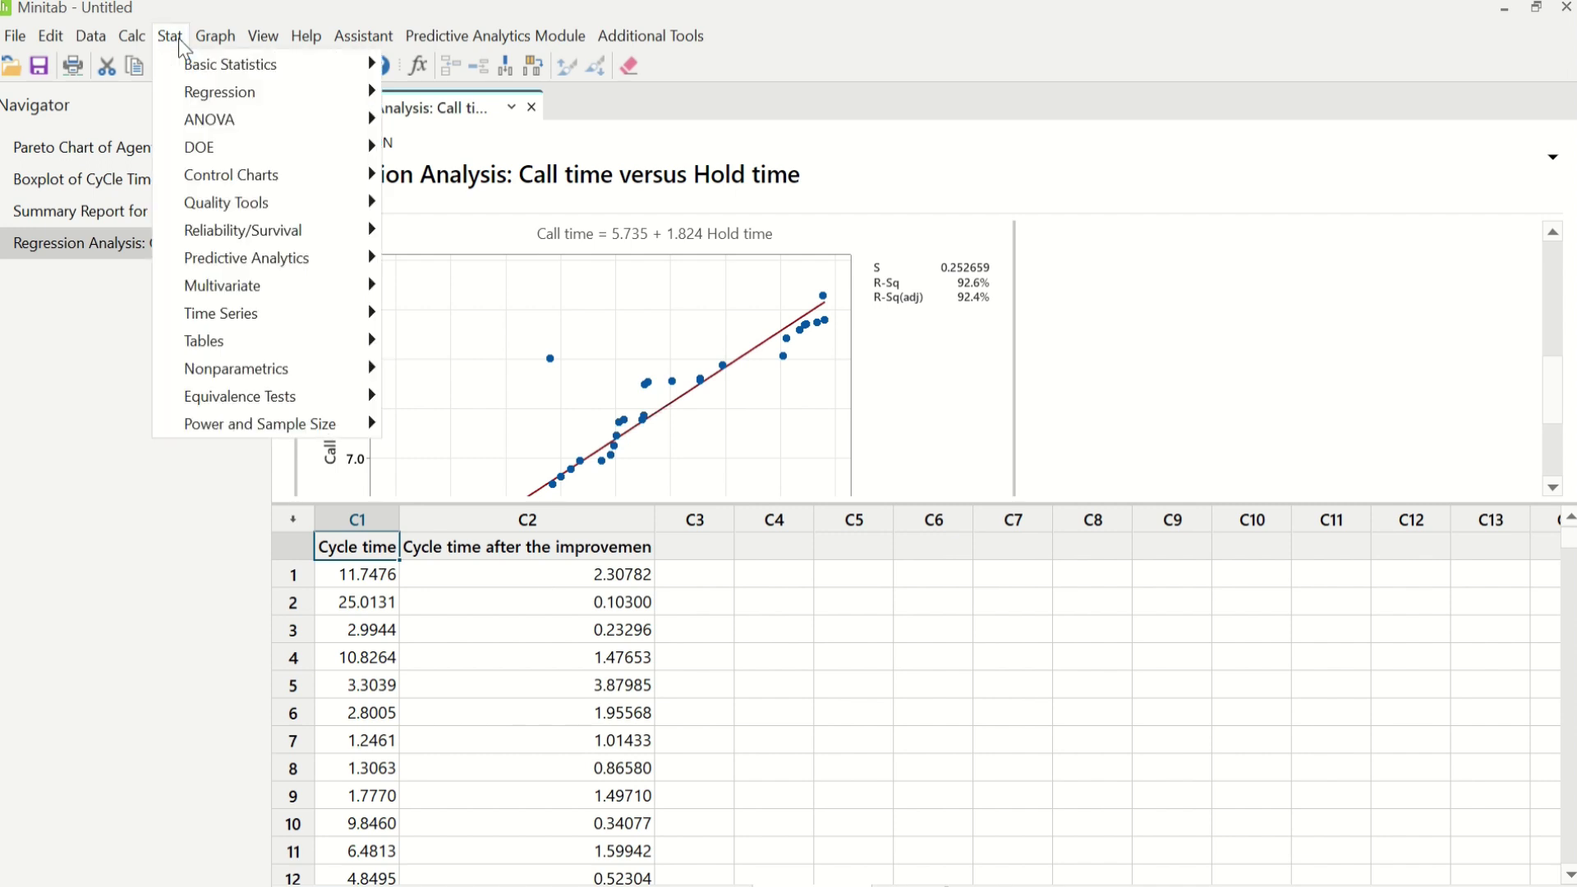
mouse_move(246, 177)
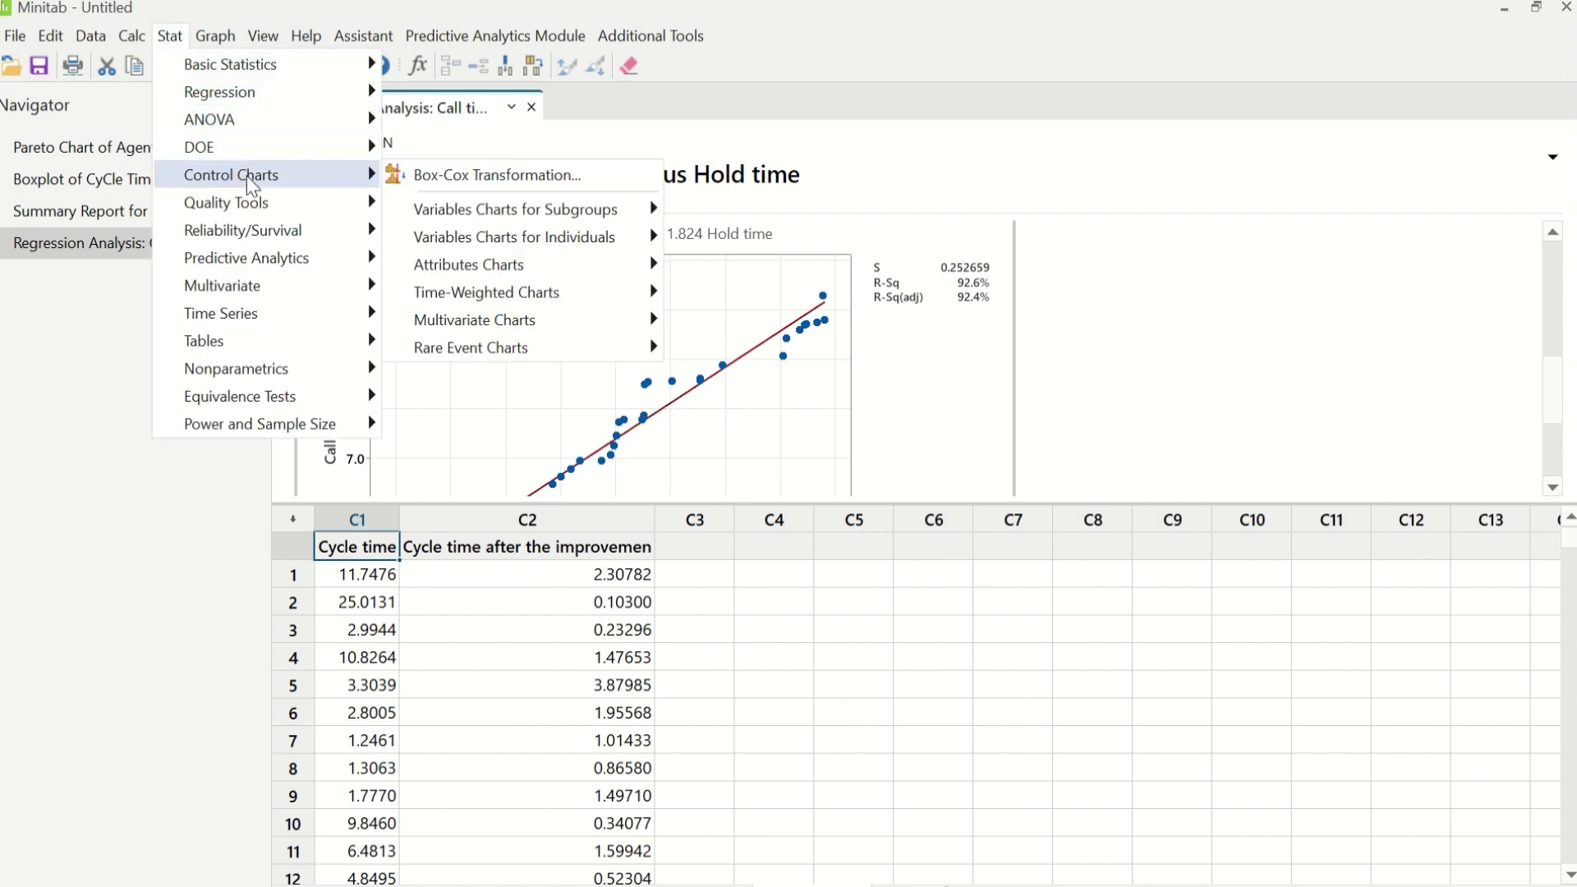
mouse_move(530, 242)
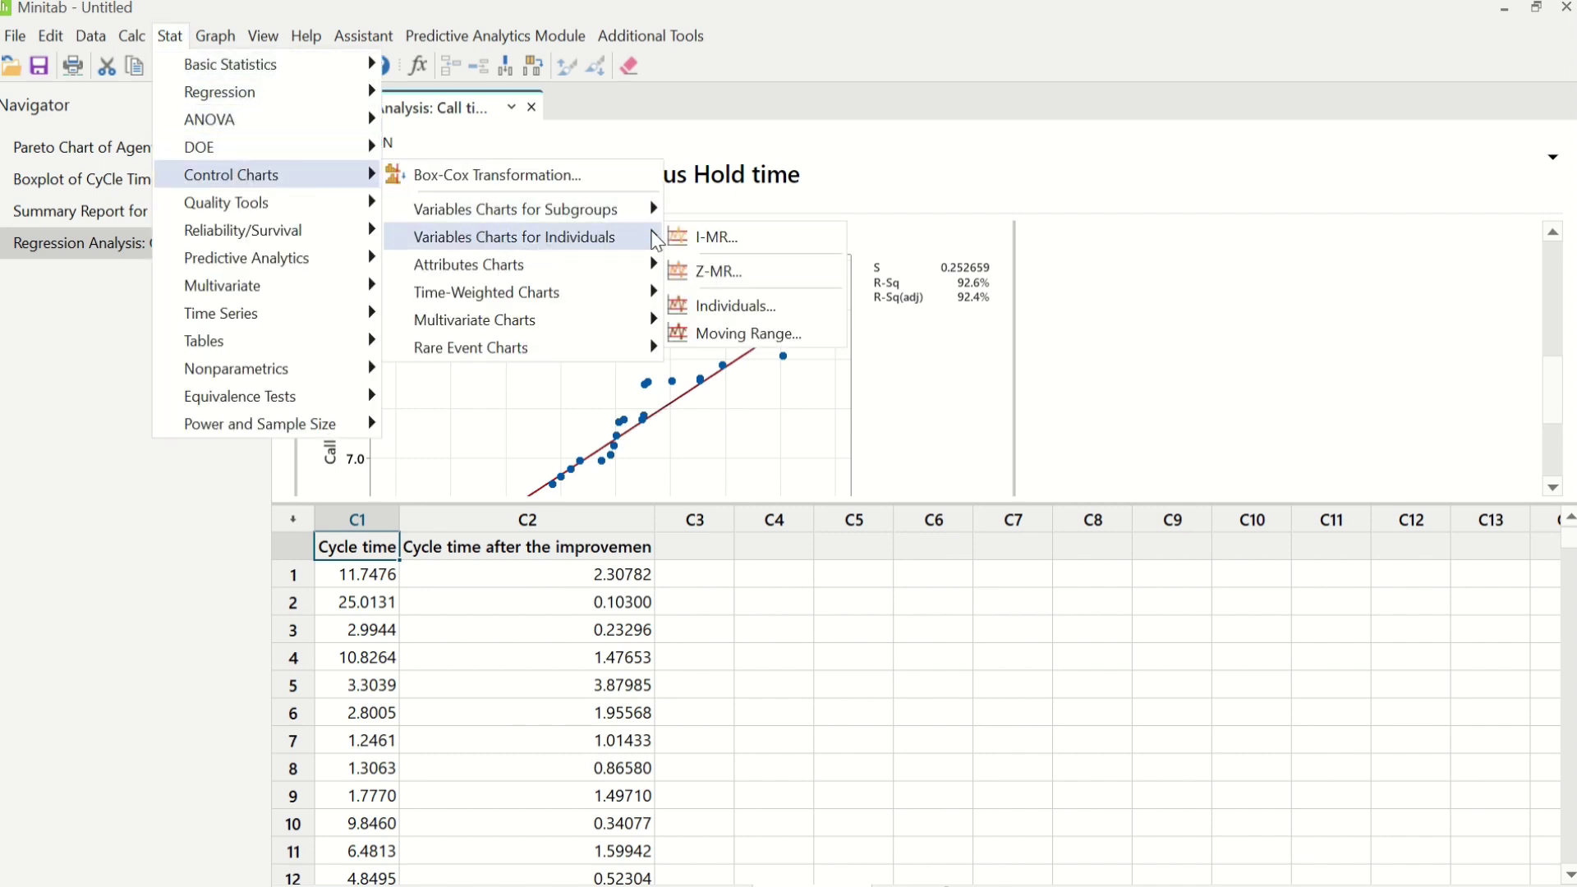
left_click(771, 242)
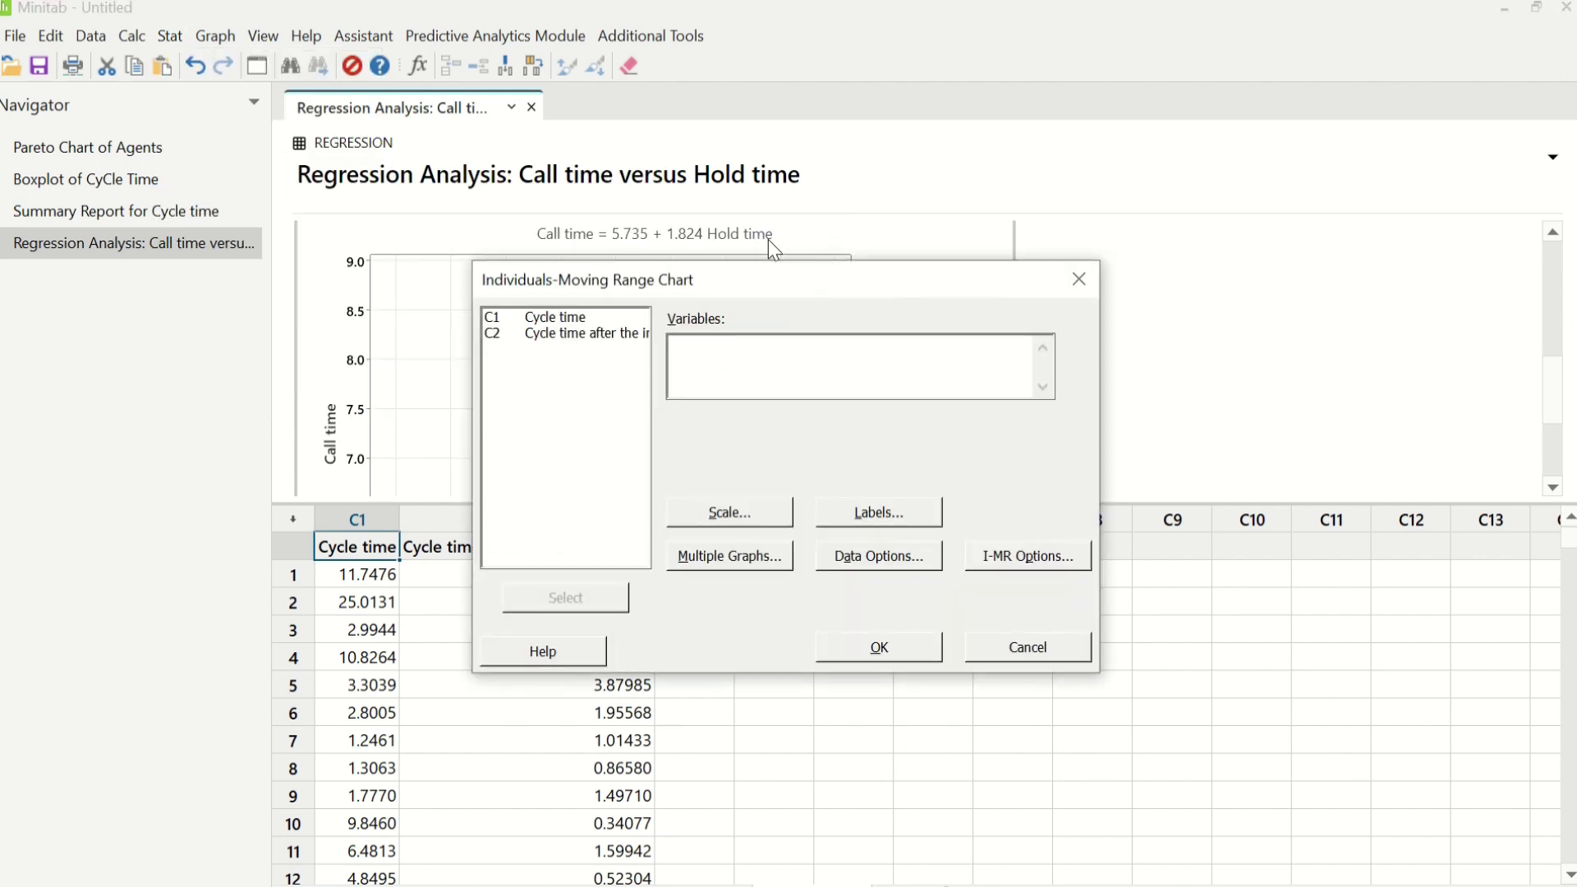
double_click(582, 321)
left_click(916, 650)
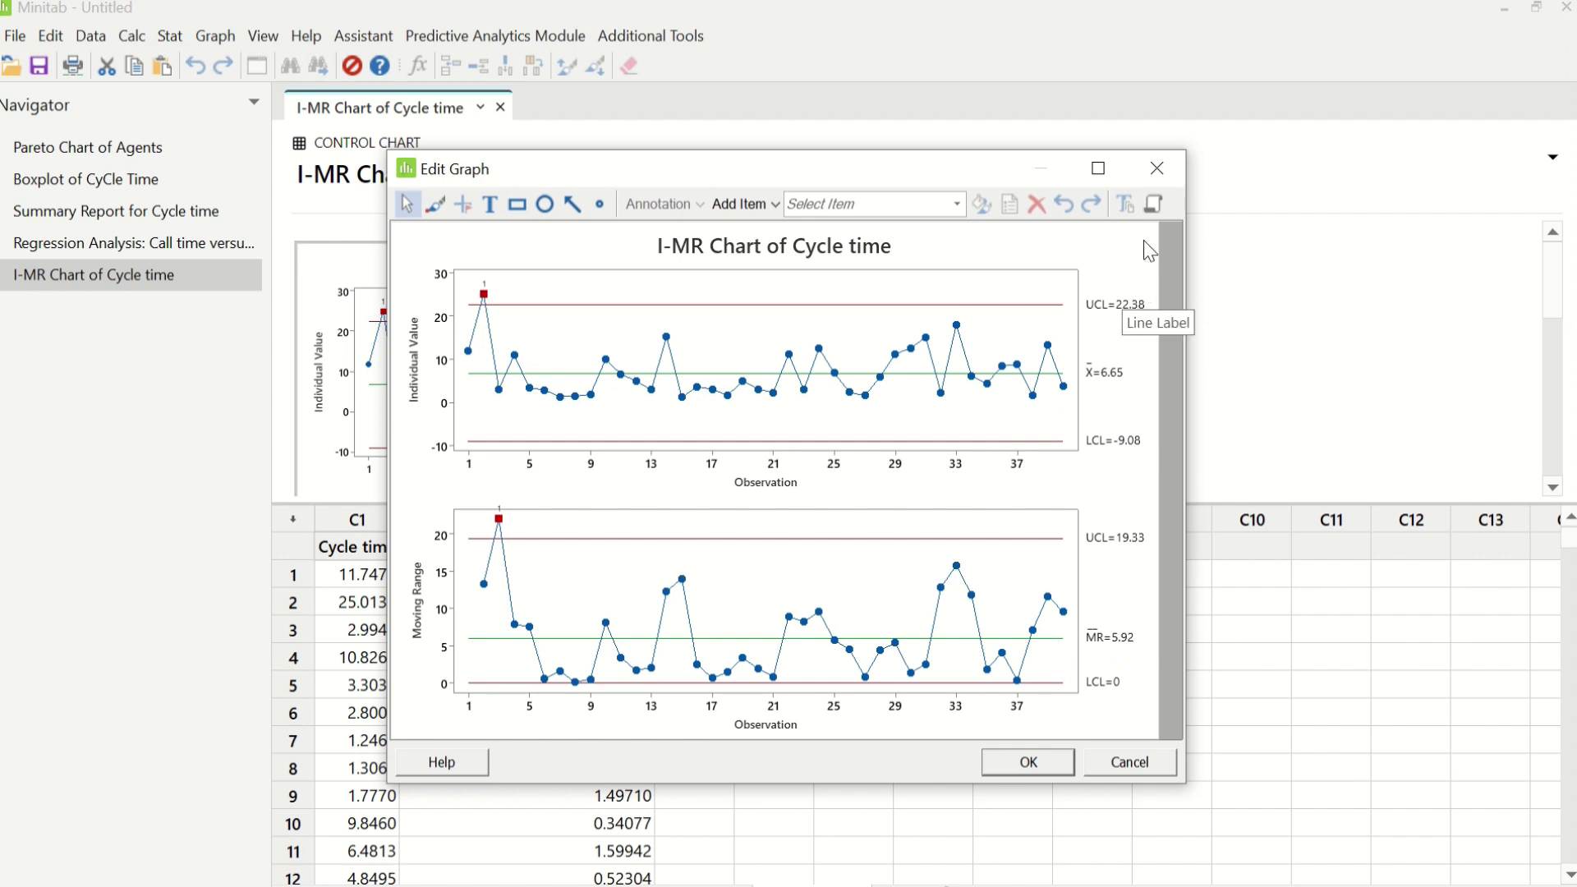
left_click(1159, 168)
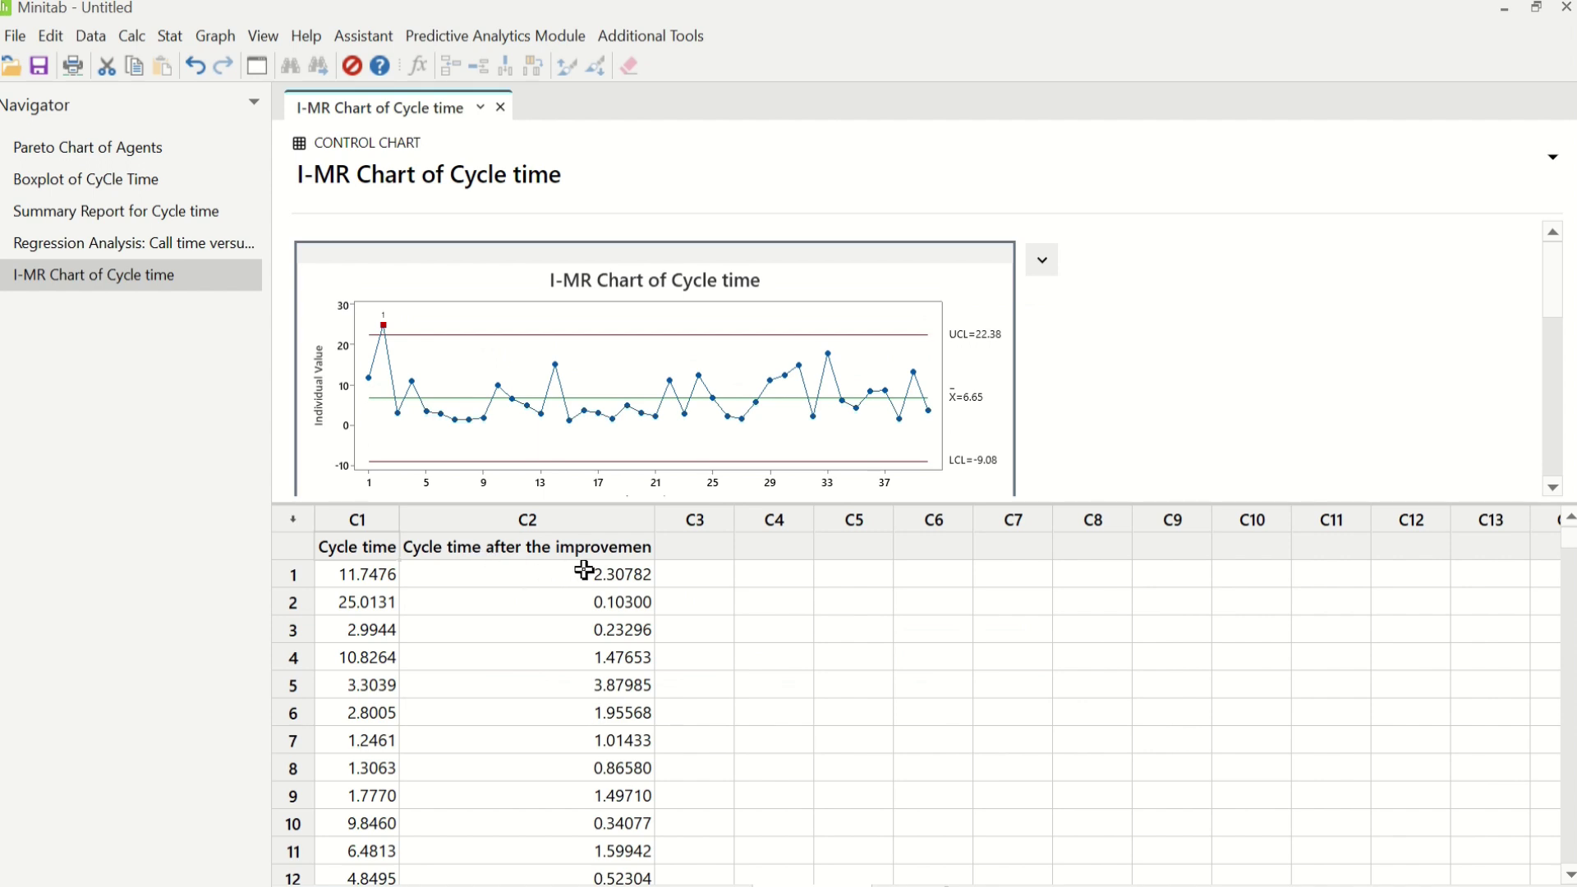
- Create an I-MR chart of the 'Cycle time after the improvemen' column, and enlarge the graph to inspect it
key("ctrl+e")
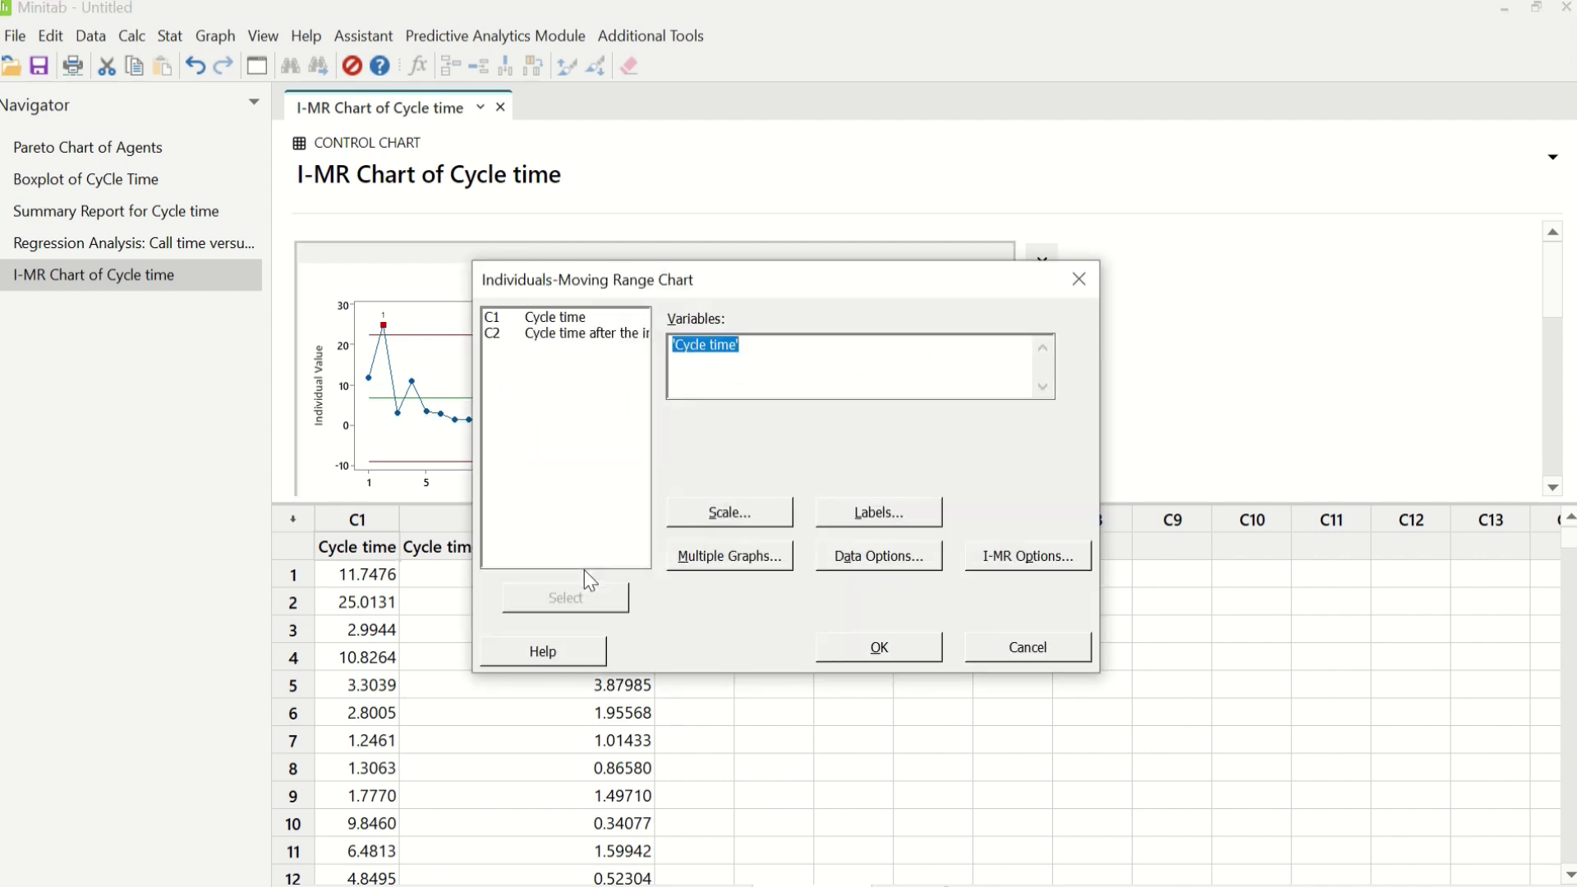
double_click(611, 338)
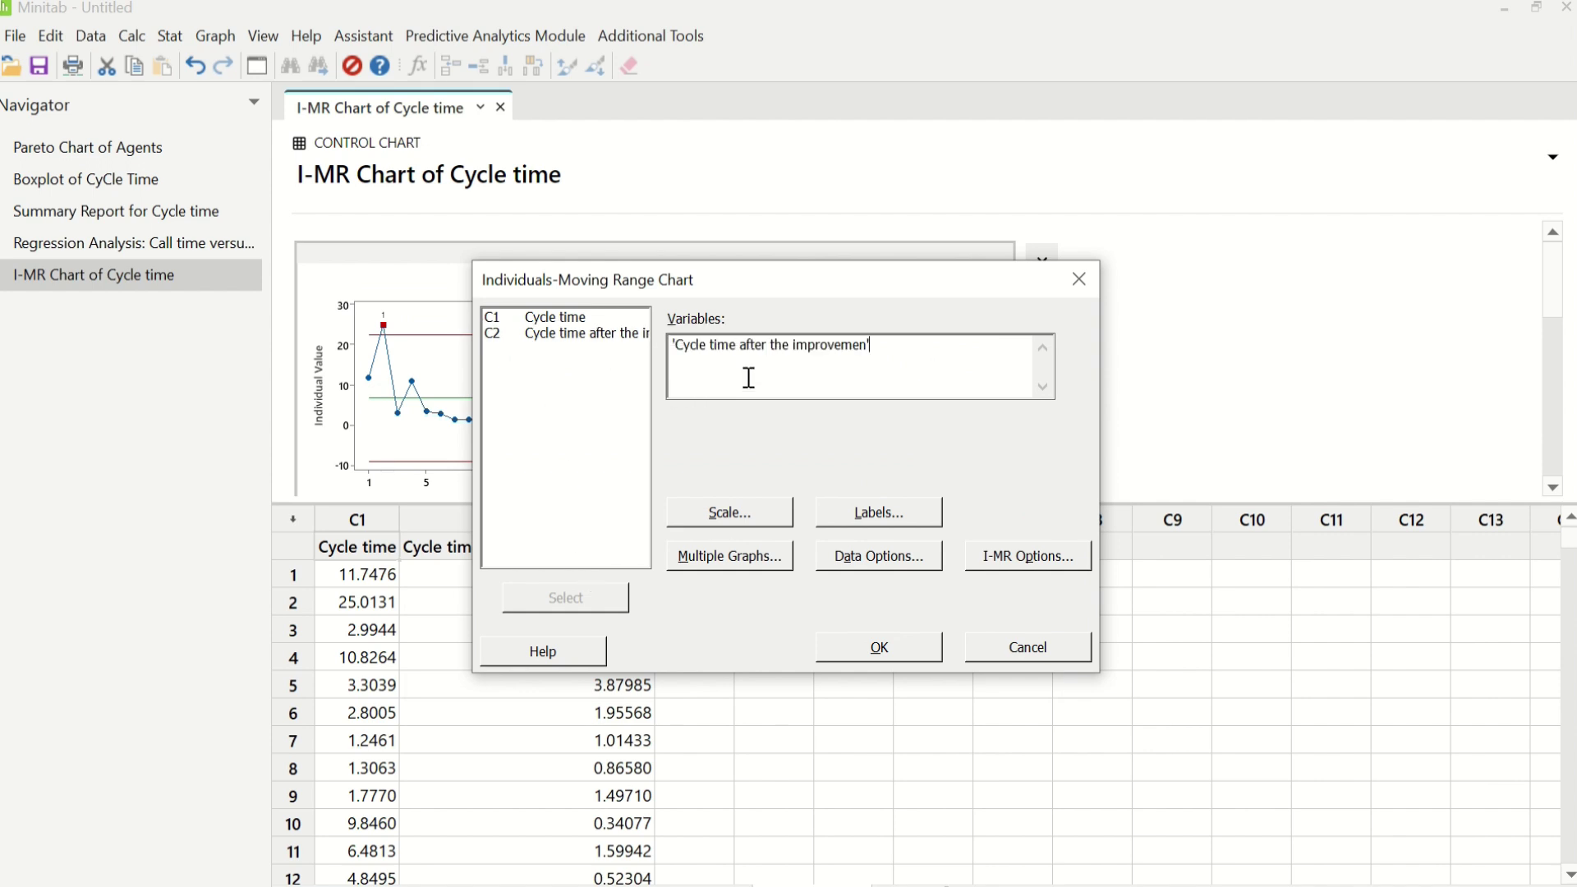
left_click(881, 650)
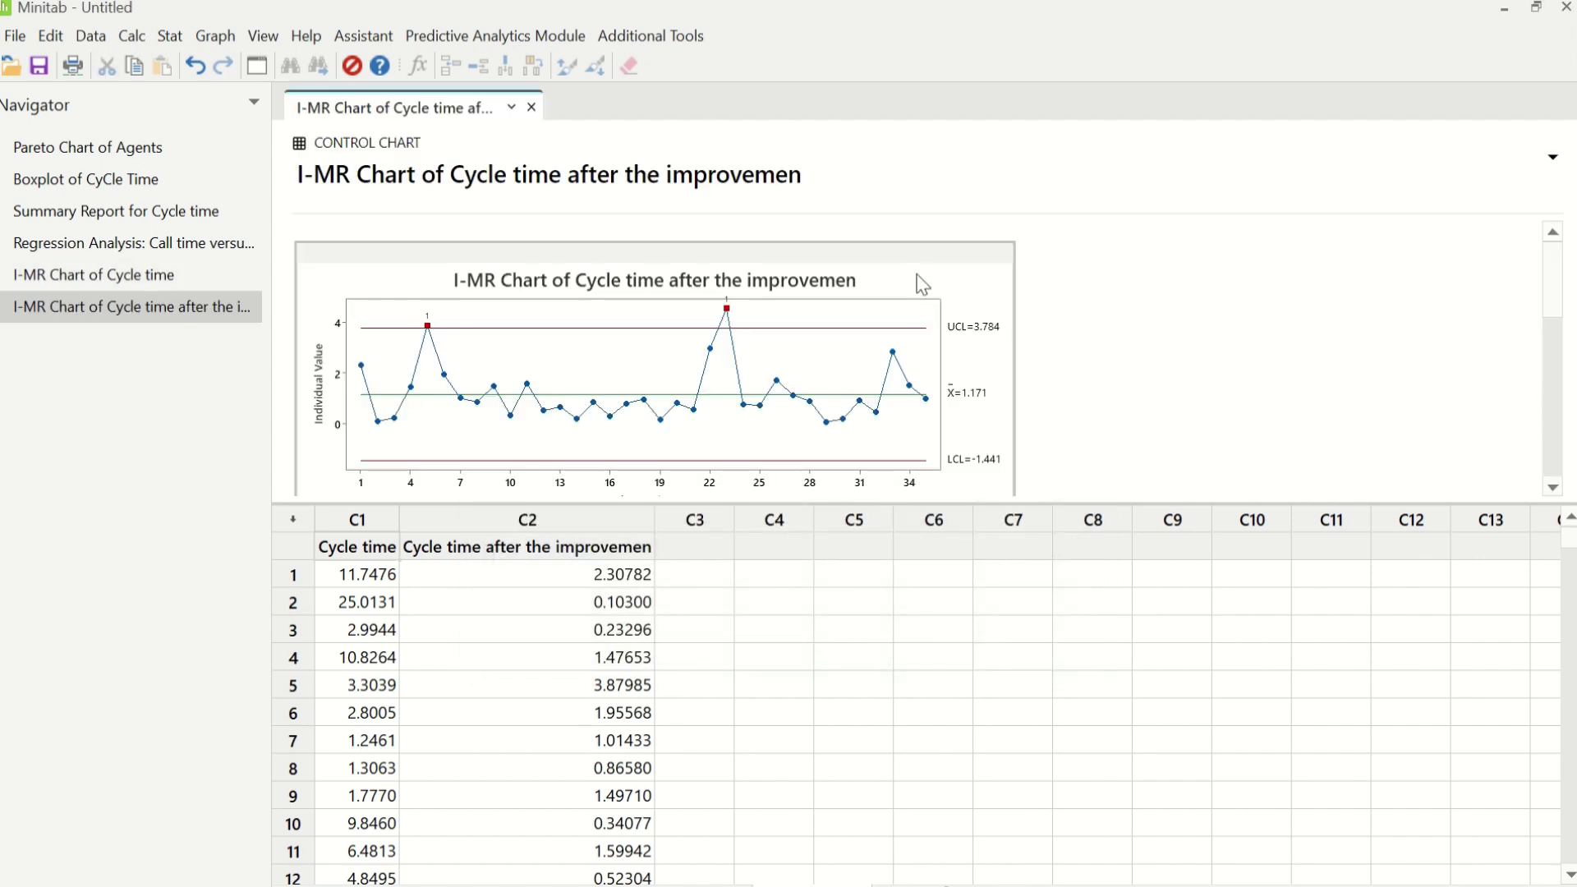
double_click(922, 284)
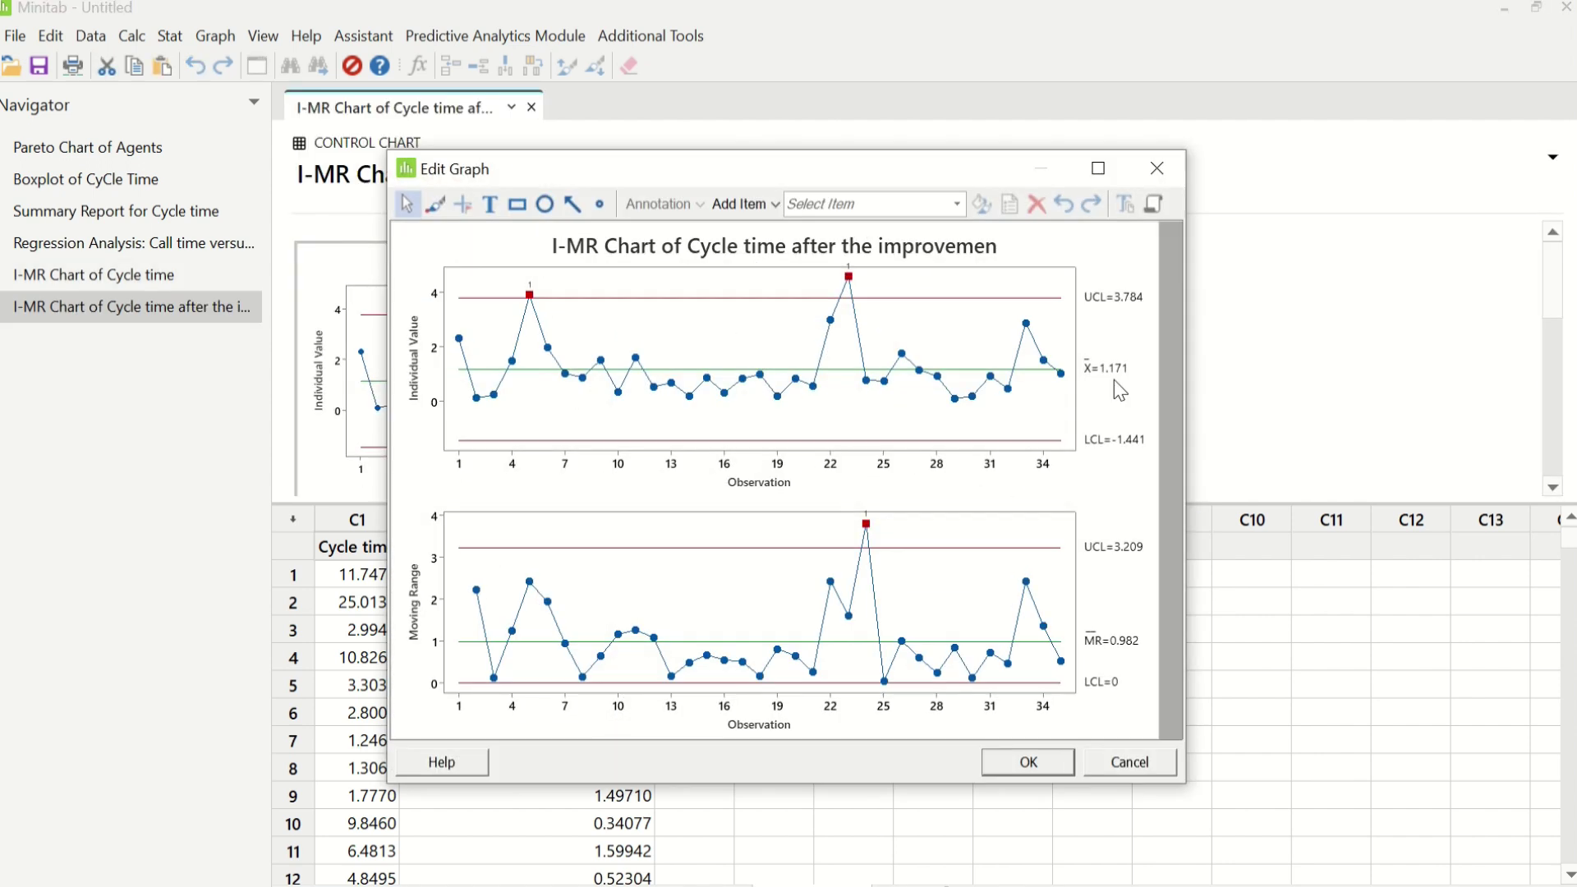
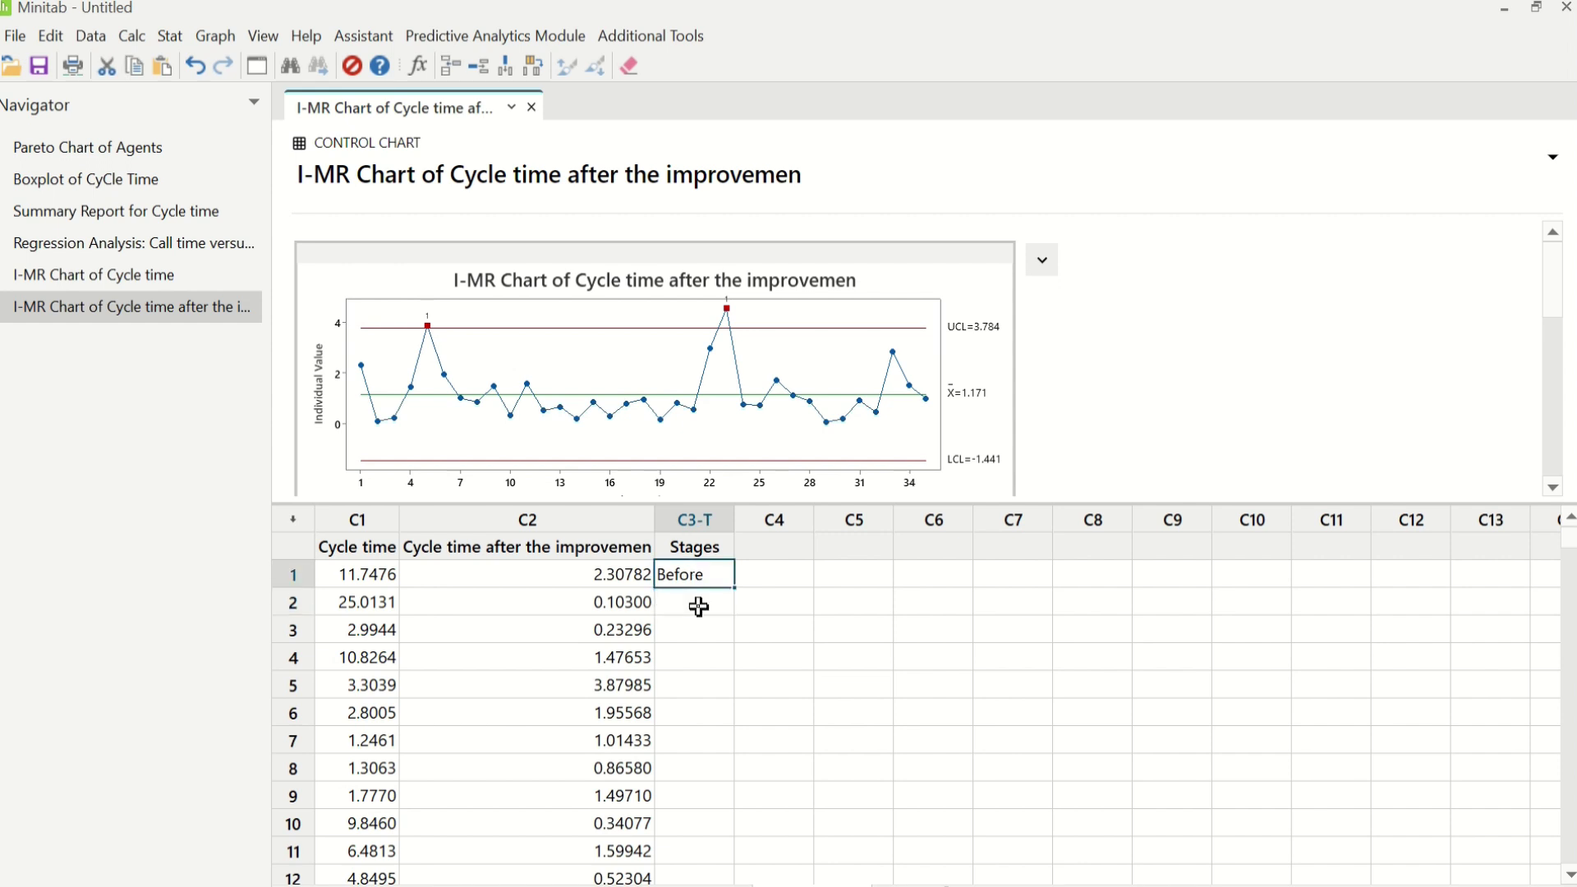
- Fill the Stages column with Before from row 1 down through row 40
scroll(1426, 803, "up", 10)
left_click_drag(1573, 554, 1571, 593)
left_click(705, 820)
key("Down")
key("Down")
key("Down")
key("Down")
key("Down")
key("Down")
key("Down")
key("Down")
key("Down")
key("Down")
key("Down")
key("Down")
key("Down")
key("Down")
key("Down")
key("Down")
key("Down")
key("Down")
key("Down")
key("Down")
key("Down")
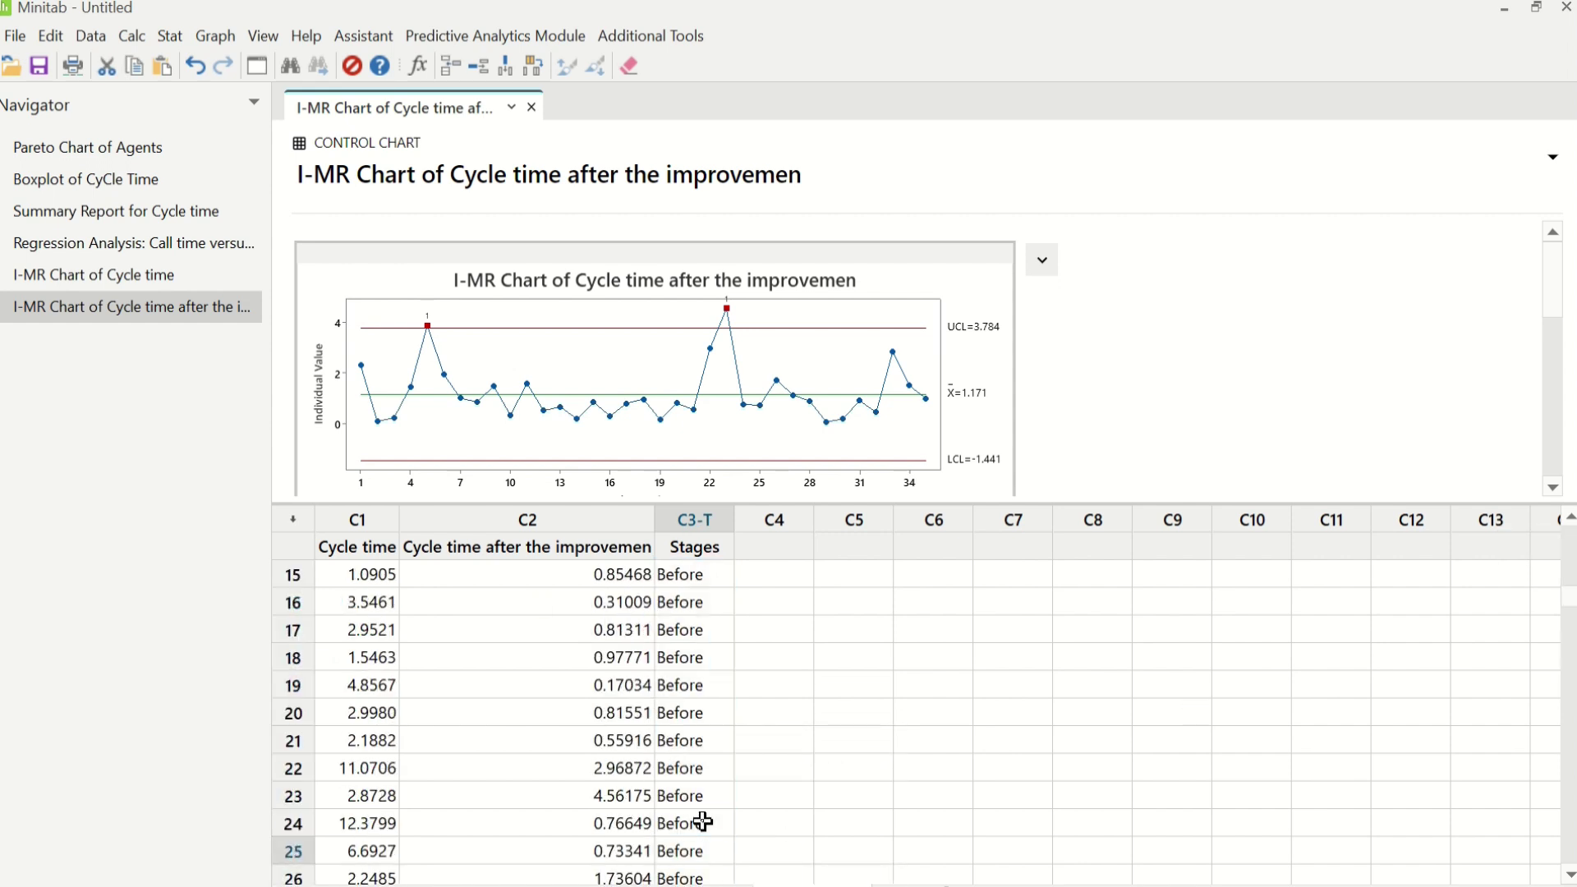
- Enter After in row 41 of the Stages column
key("Up")
key("Up")
key("Up")
key("Up")
key("Up")
type("After")
key("Return")
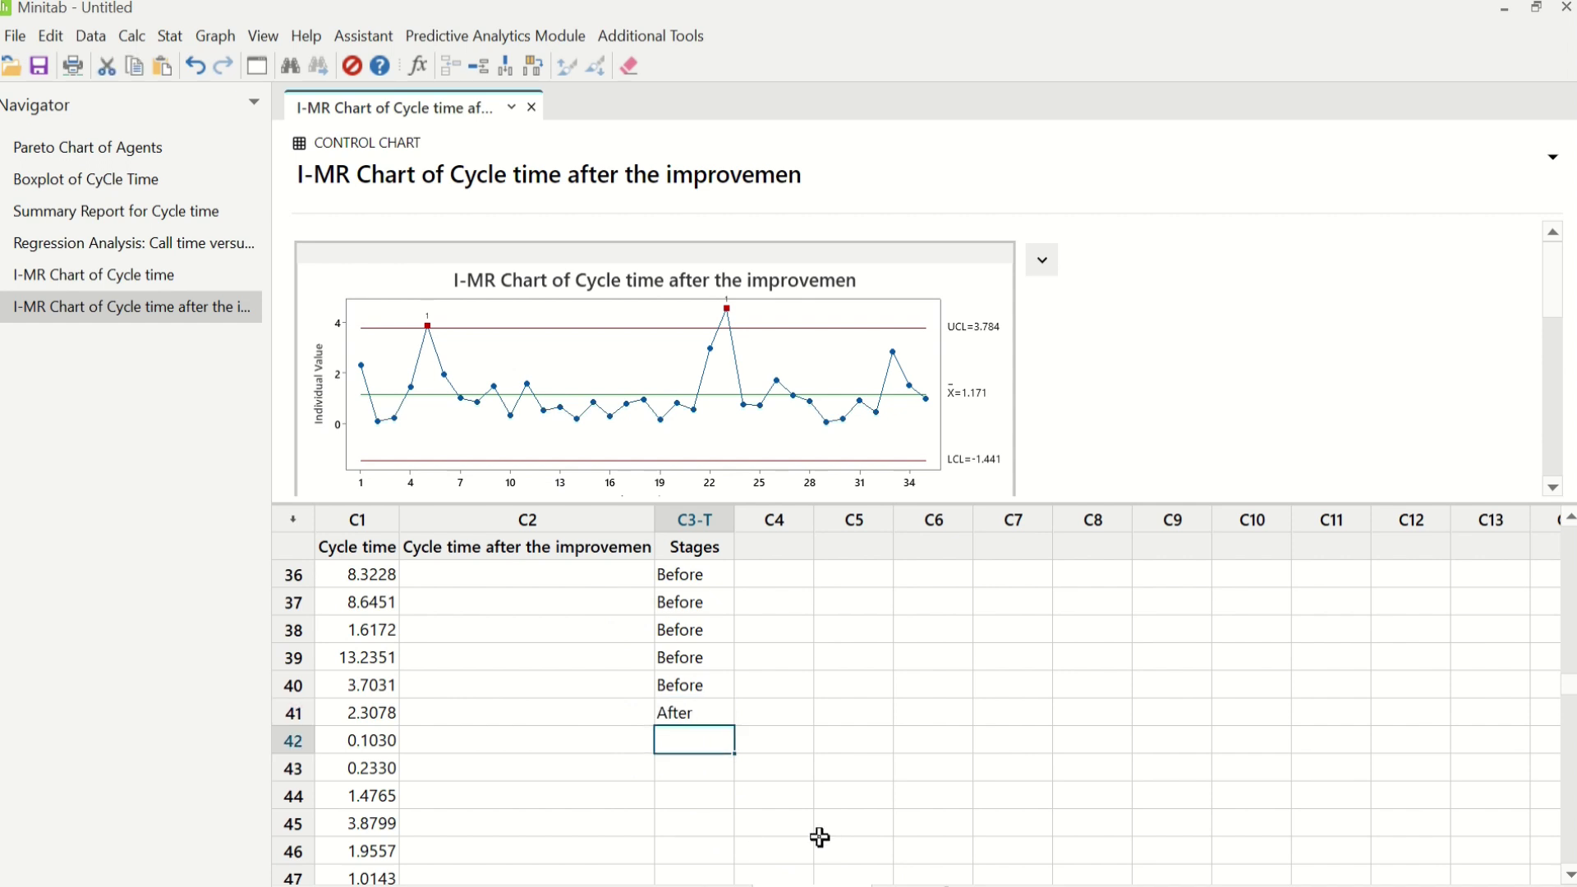
- Fill the rest of the Stages column with After, from row 42 down to the last cycle time row
left_click(694, 719)
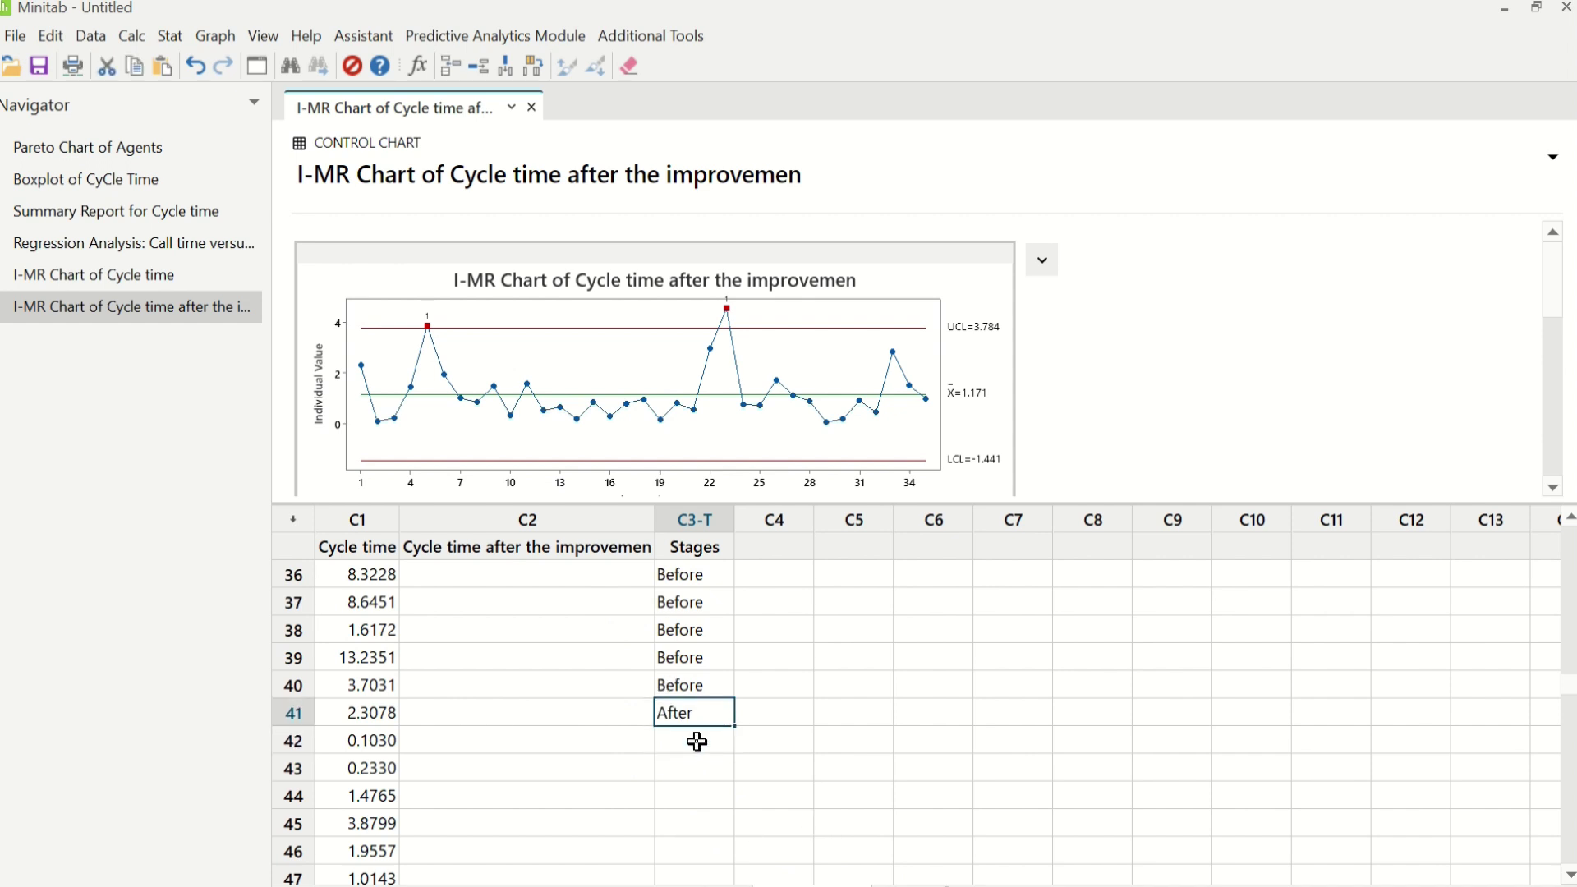
left_click(699, 743)
key("shift+Down")
key("shift+Down")
key("shift+Down")
key("shift+Down")
key("shift+Down")
key("shift+Down")
key("shift+Down")
key("shift+Down")
key("shift+Down")
key("shift+Down")
key("shift+Down")
key("shift+Down")
key("shift+Down")
key("shift+Down")
key("shift+Down")
key("shift+Down")
key("shift+Down")
key("shift+Down")
key("shift+Down")
key("shift+Down")
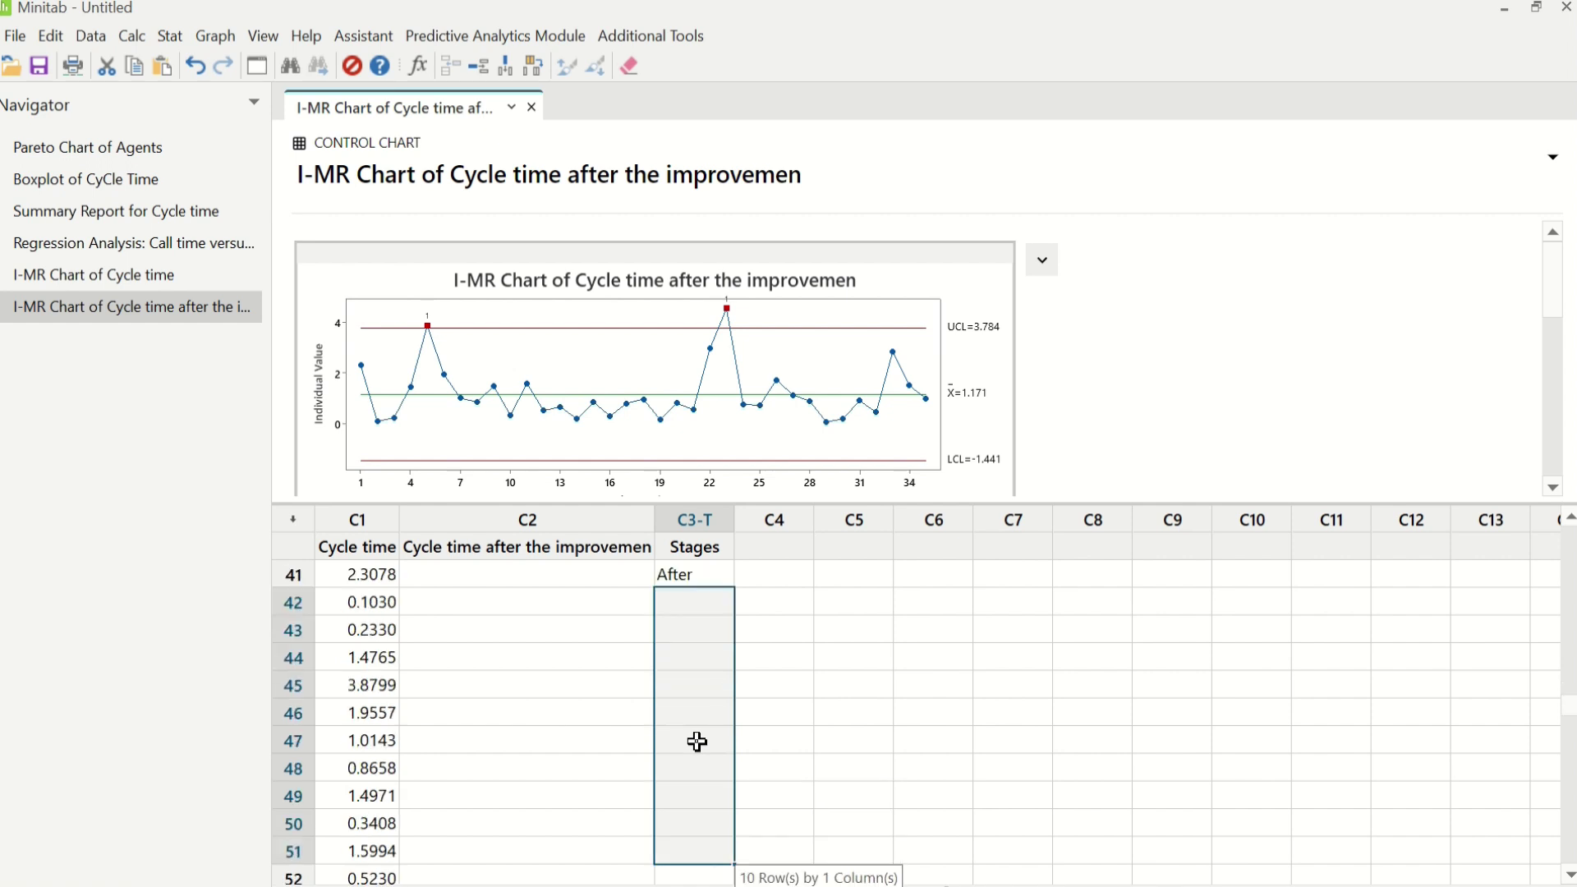
type("After")
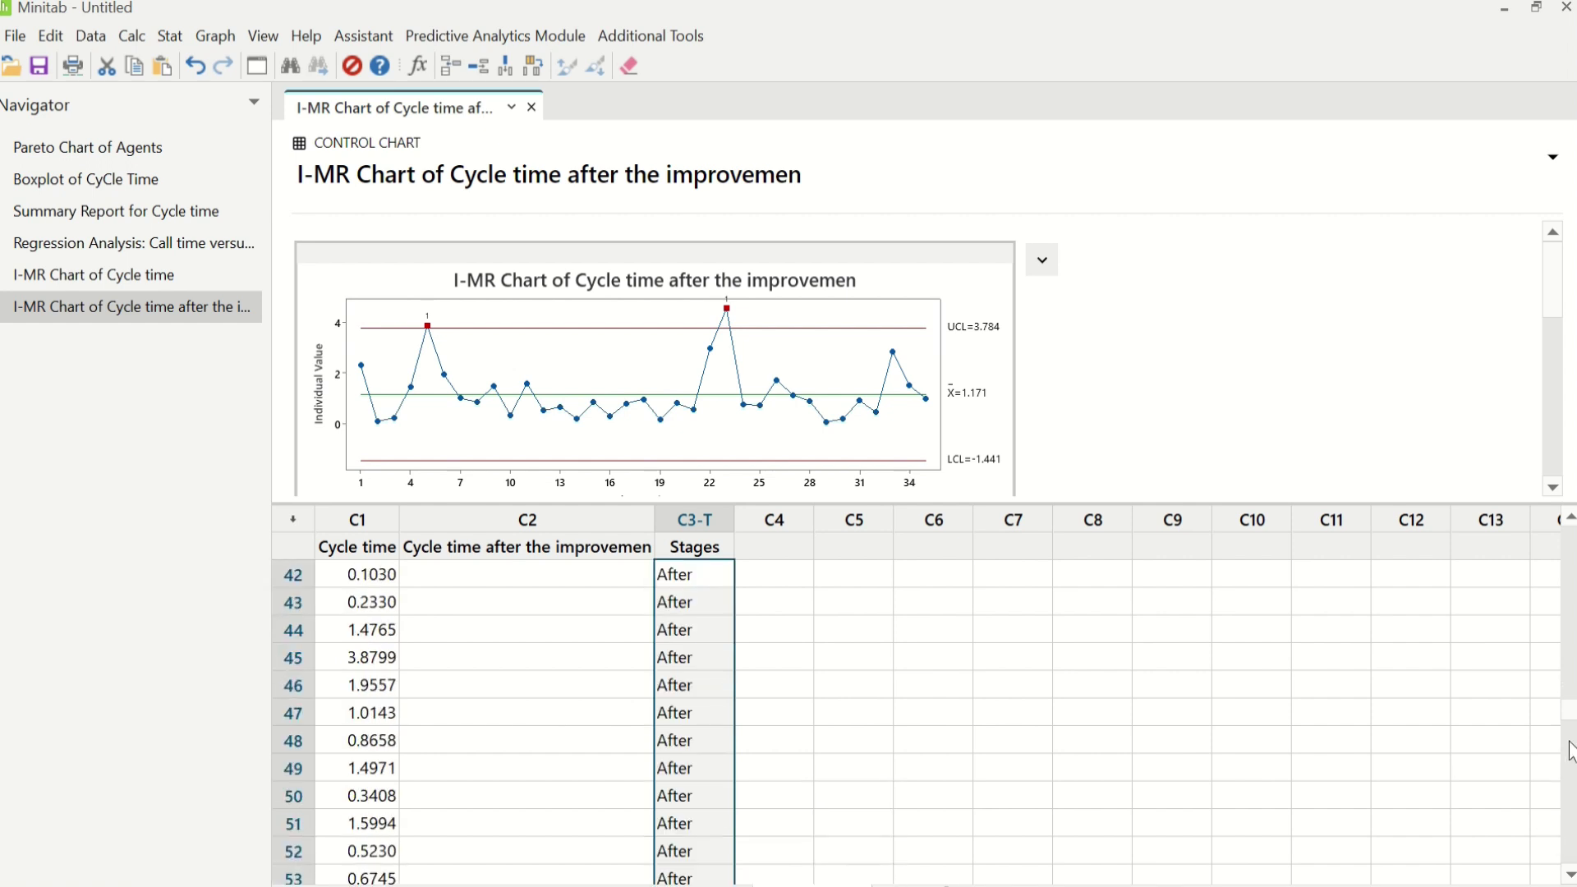
- Set up a new I-MR control chart with 'Cycle time' as its variable in place of the after-improvement column
left_click_drag(1569, 678, 1569, 542)
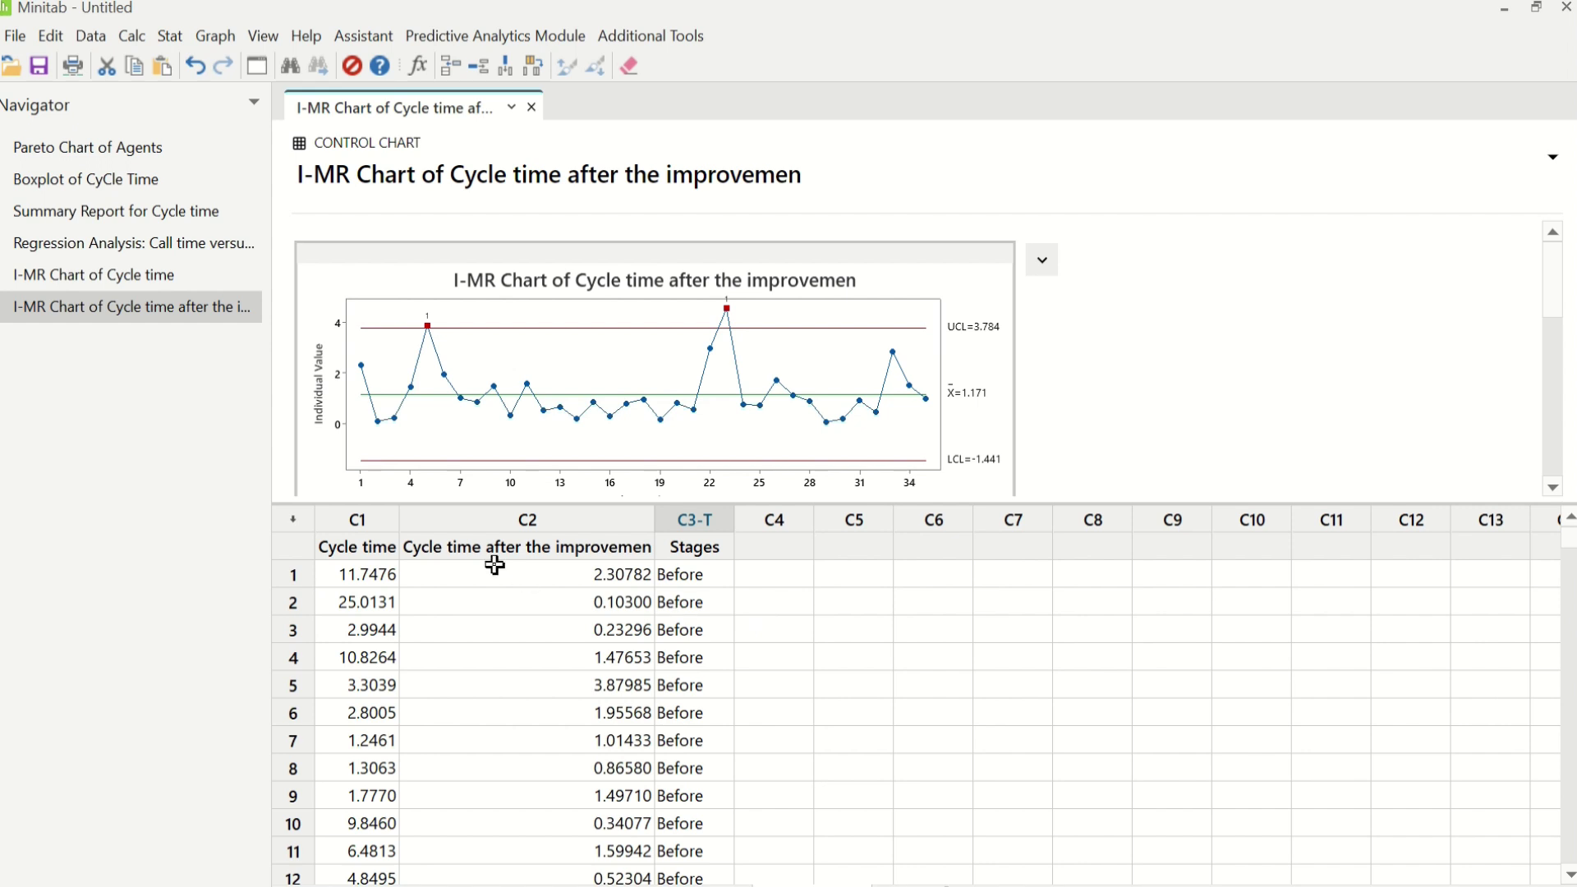
left_click(171, 36)
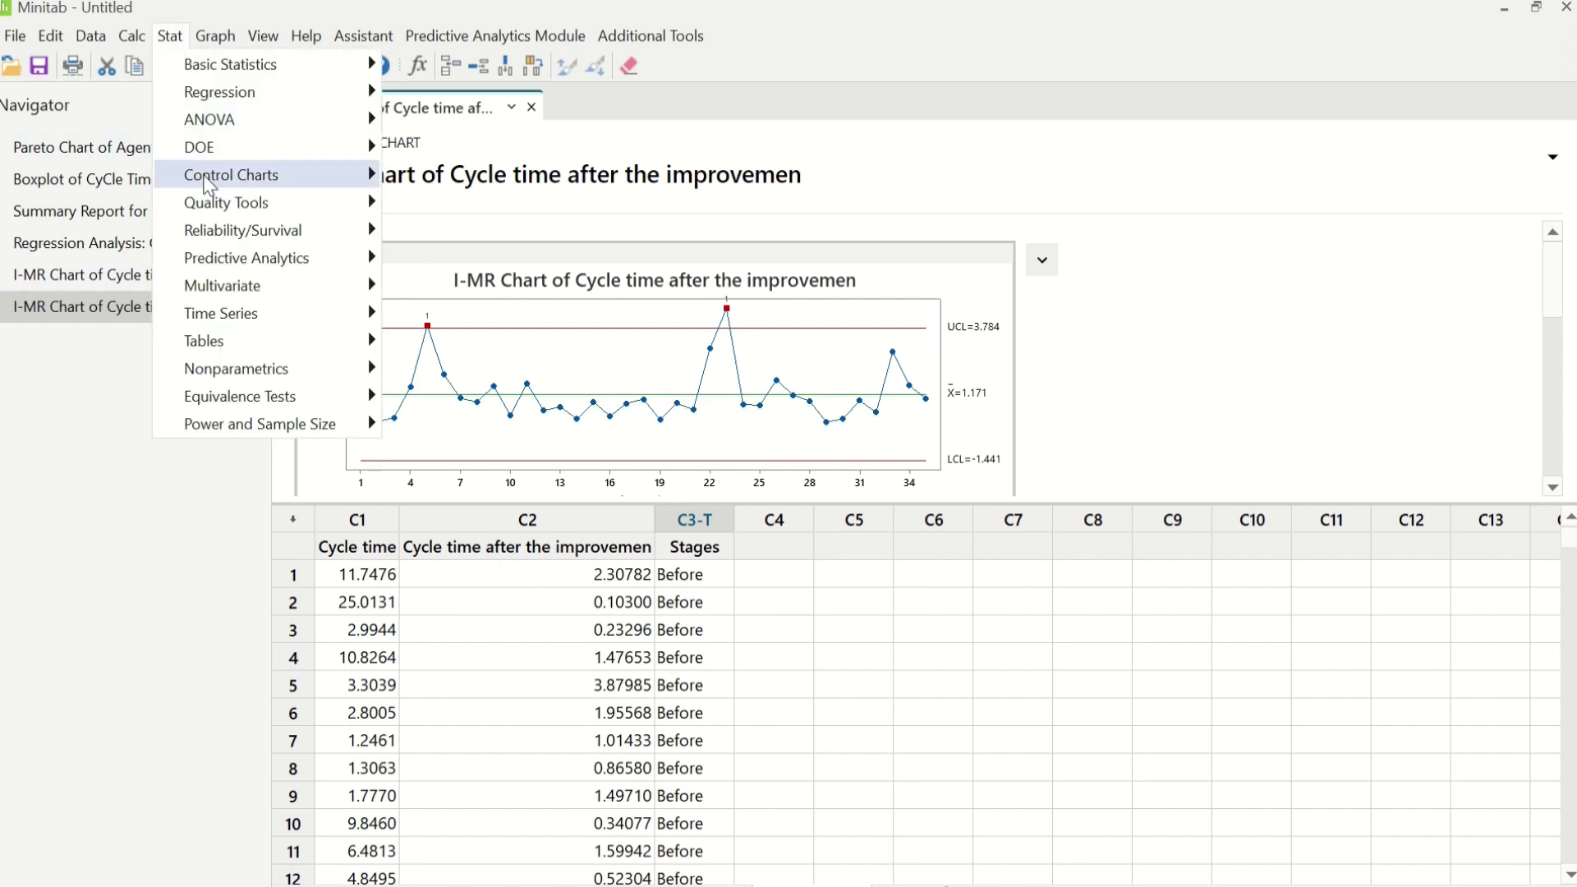
mouse_move(211, 176)
mouse_move(615, 238)
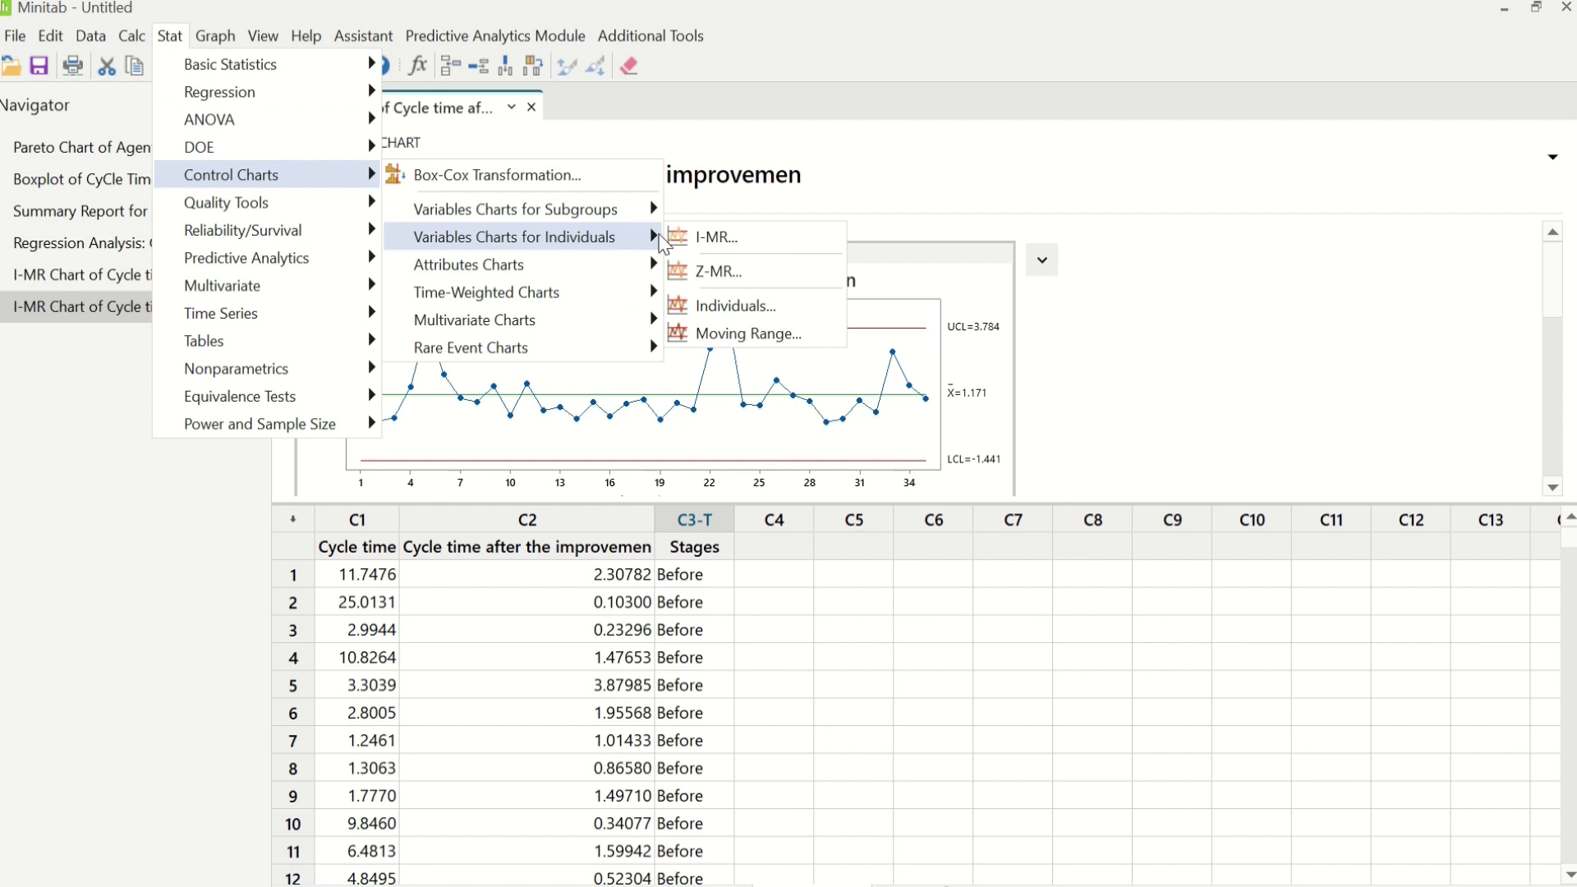
left_click(814, 240)
left_click(567, 335)
left_click(722, 381)
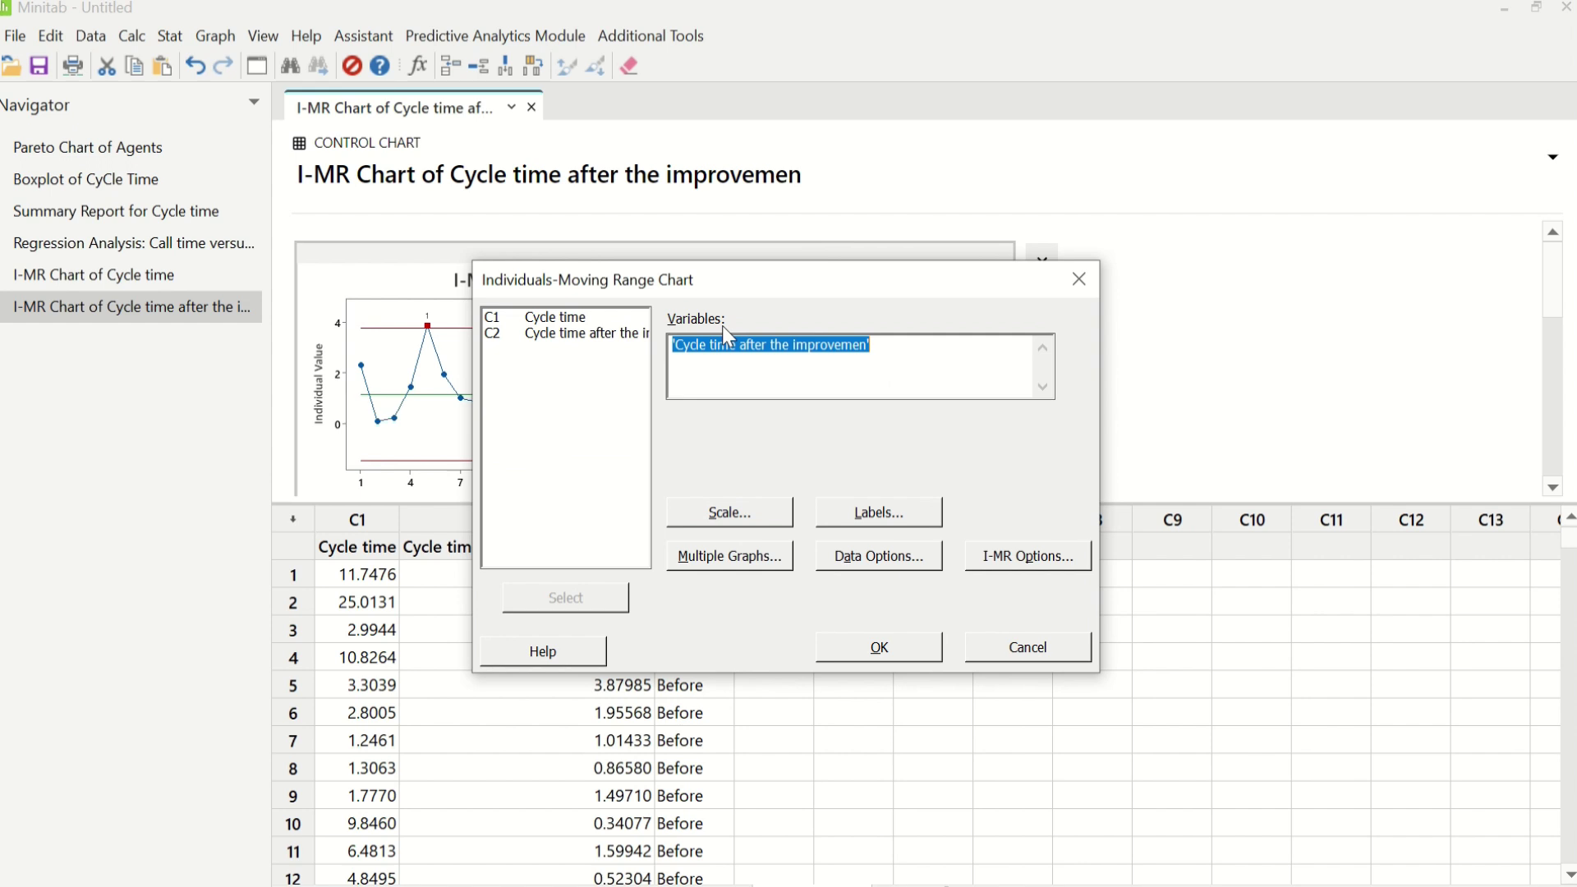
left_click(584, 318)
double_click(584, 319)
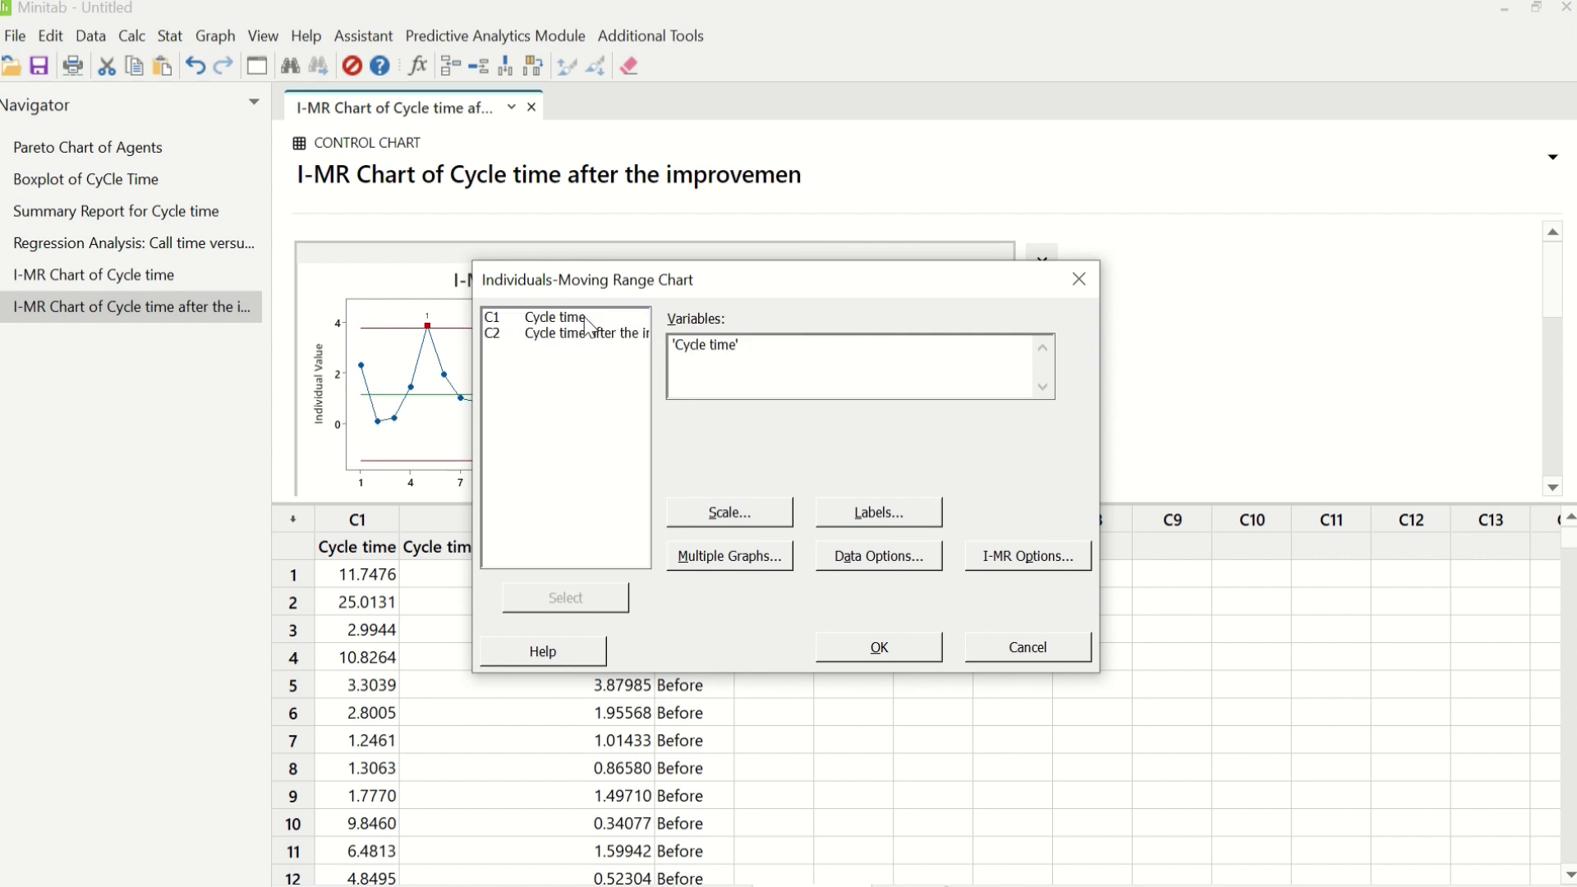
- Define the chart's stages with the Stages column, starting a new stage with each new value, and generate the chart
left_click(1035, 571)
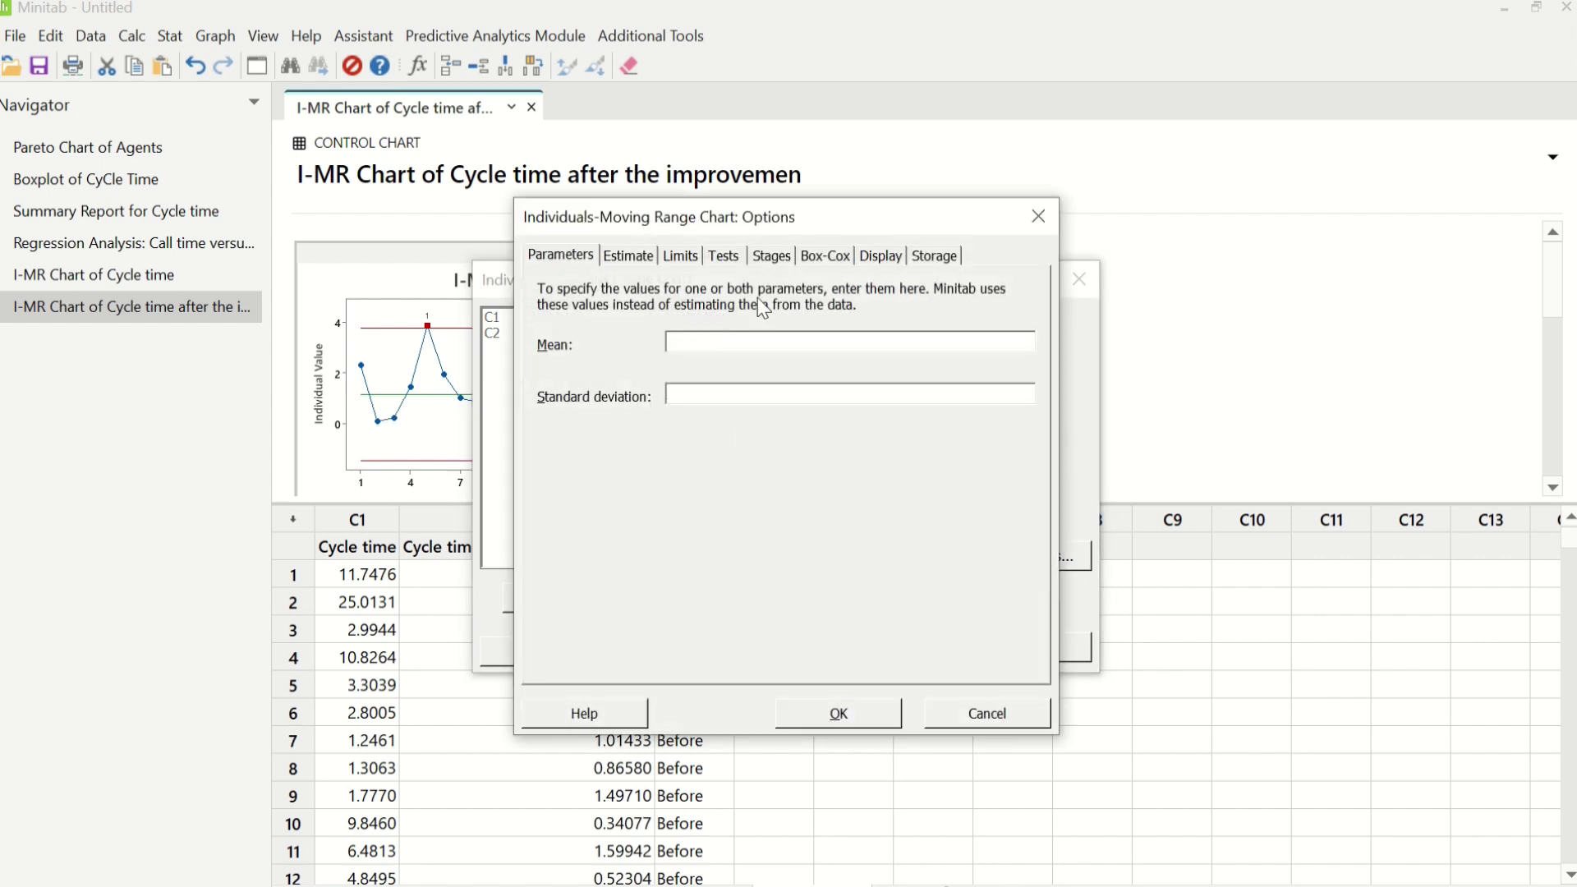
left_click(768, 256)
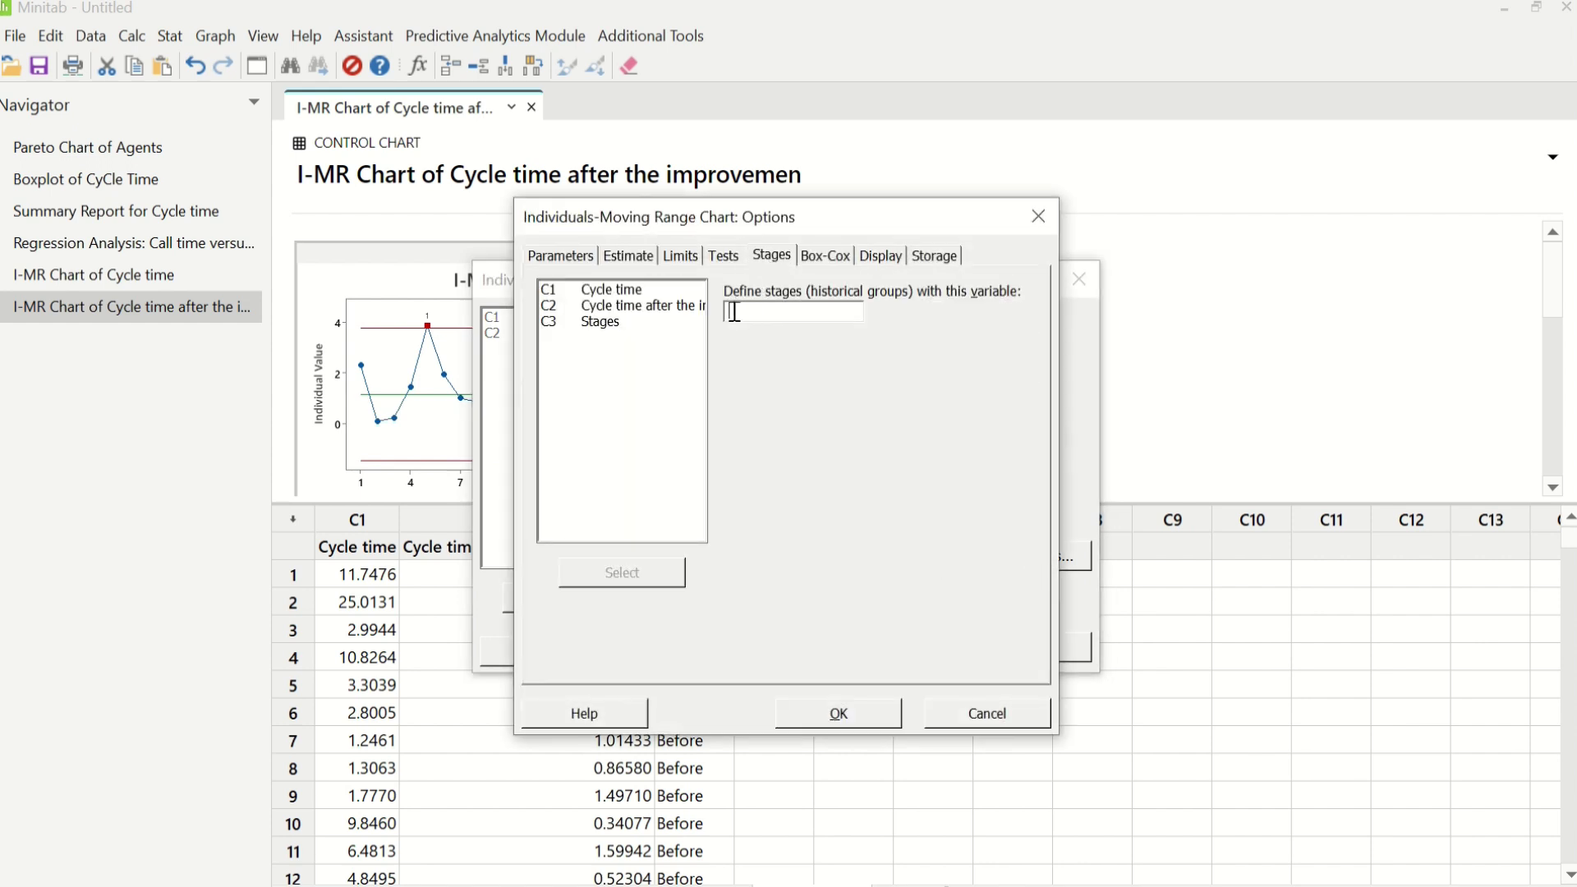
double_click(600, 322)
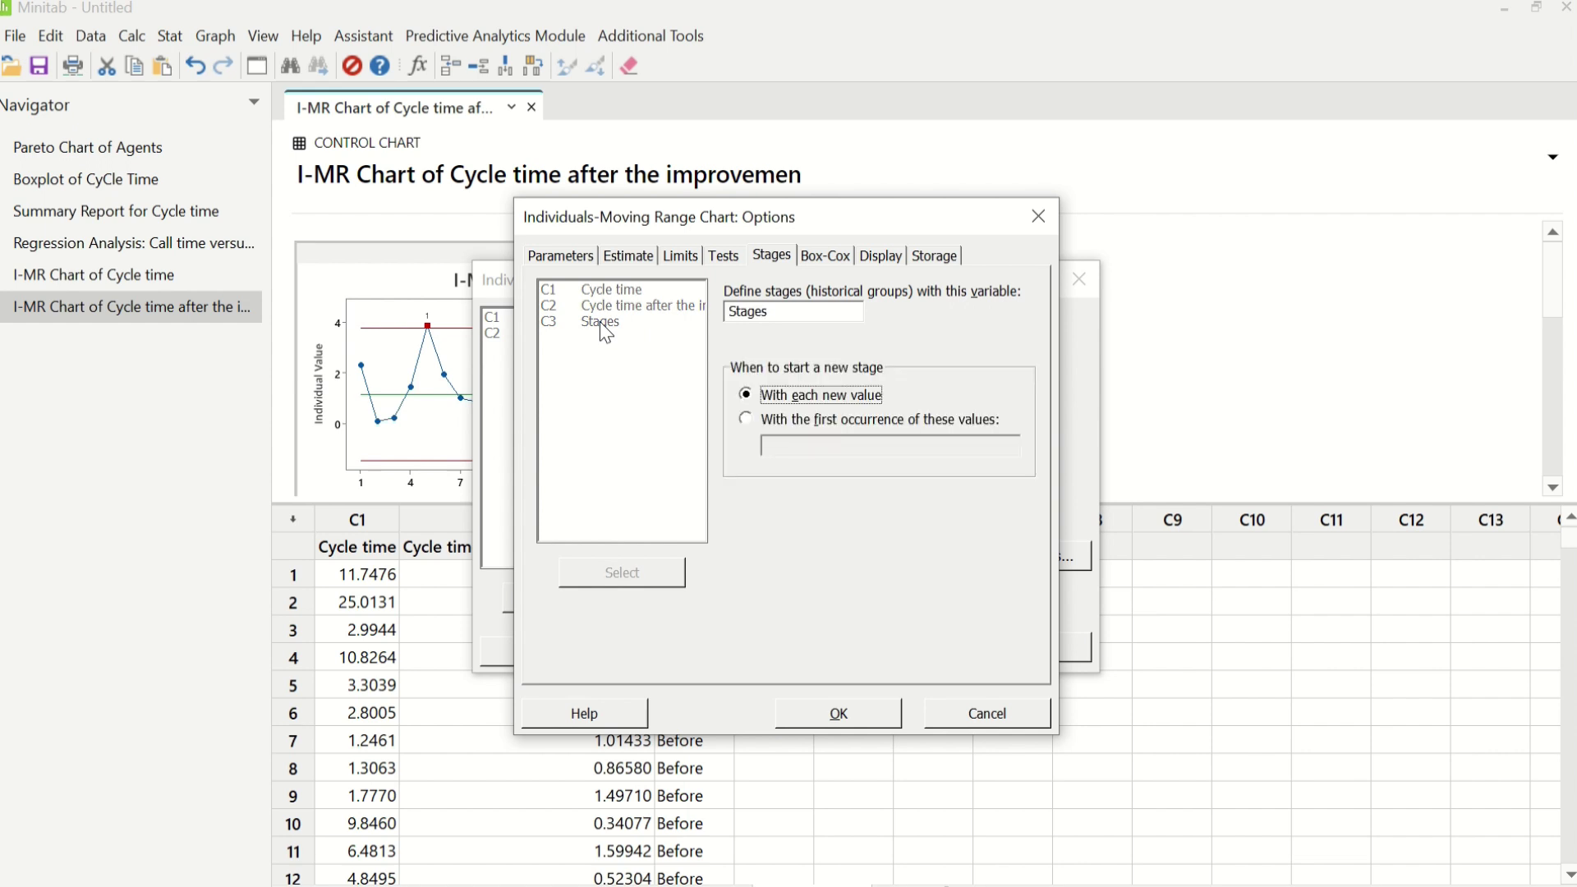
left_click(845, 718)
left_click(904, 649)
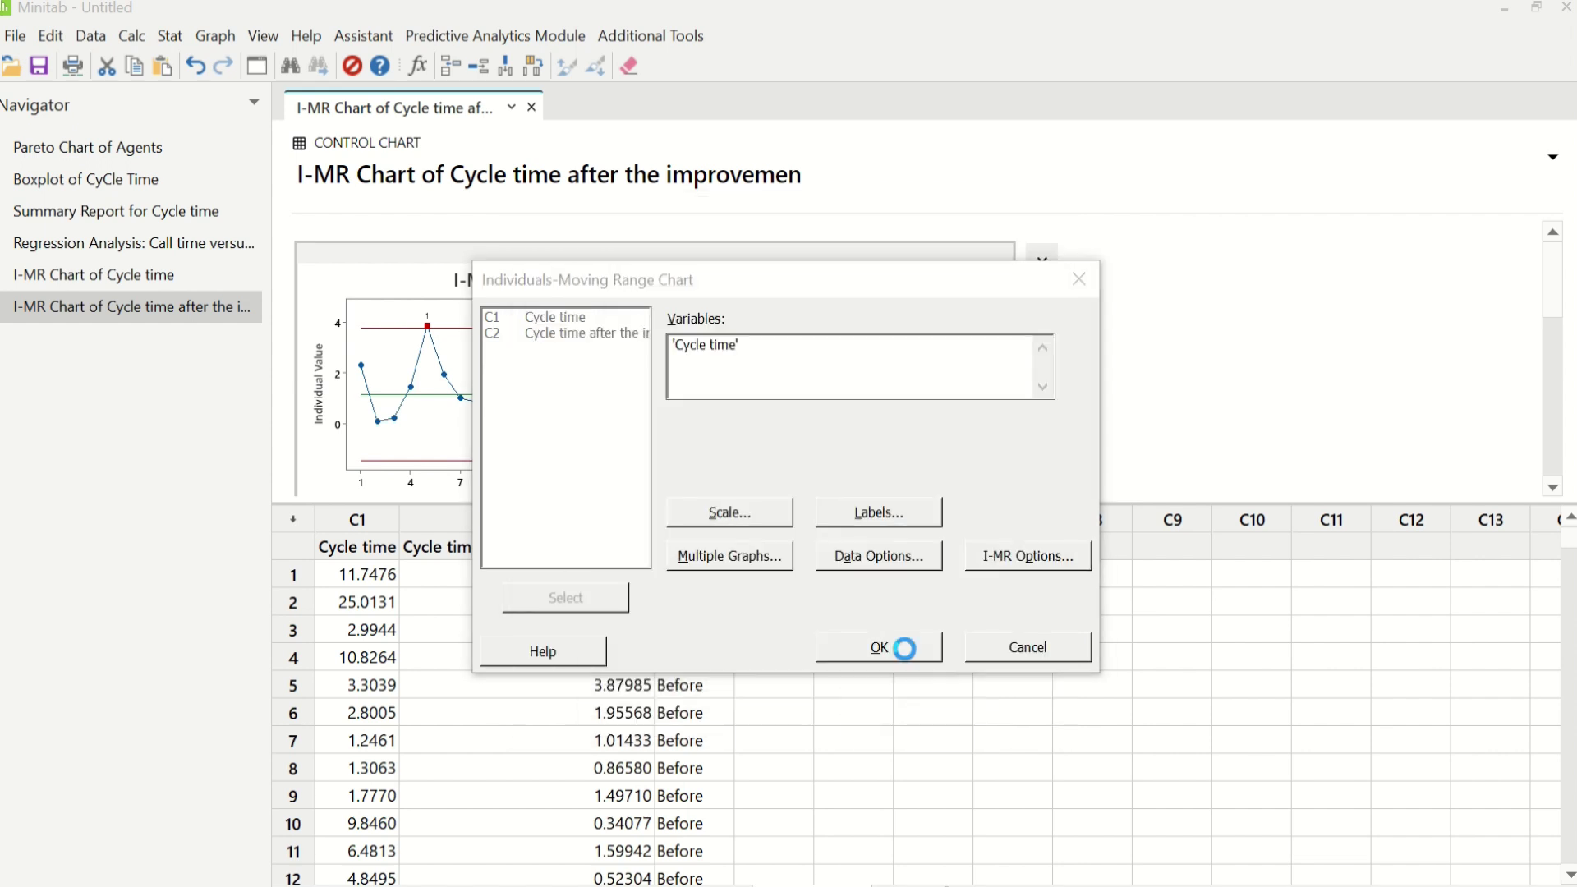
- Enlarge the staged I-MR chart and compare the data points and control limits of the Before and After stages
double_click(922, 263)
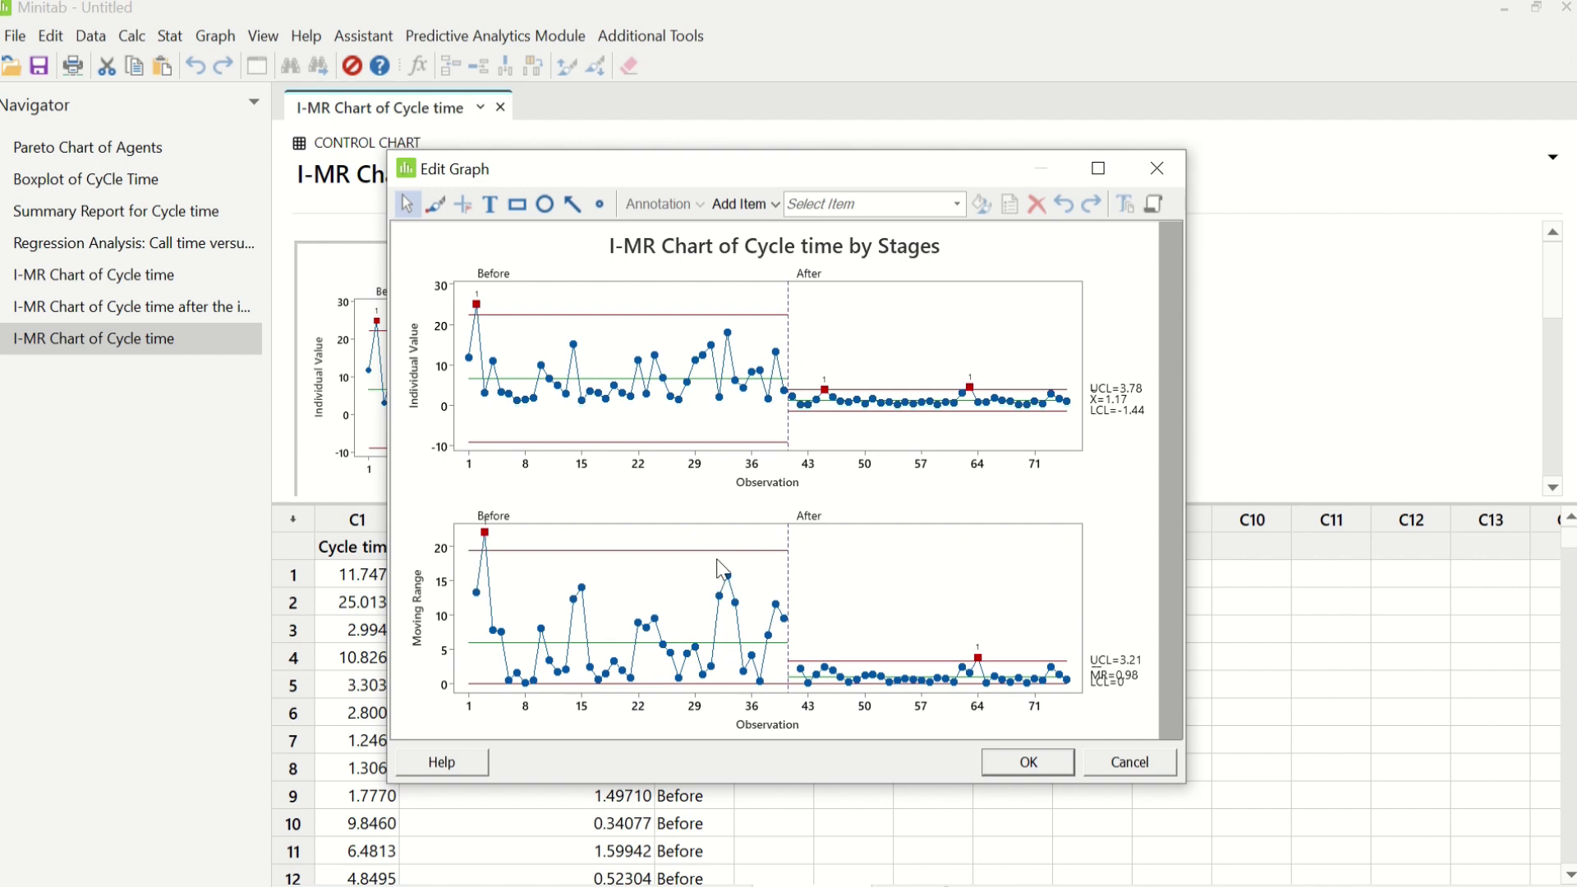
mouse_move(793, 391)
mouse_move(1069, 406)
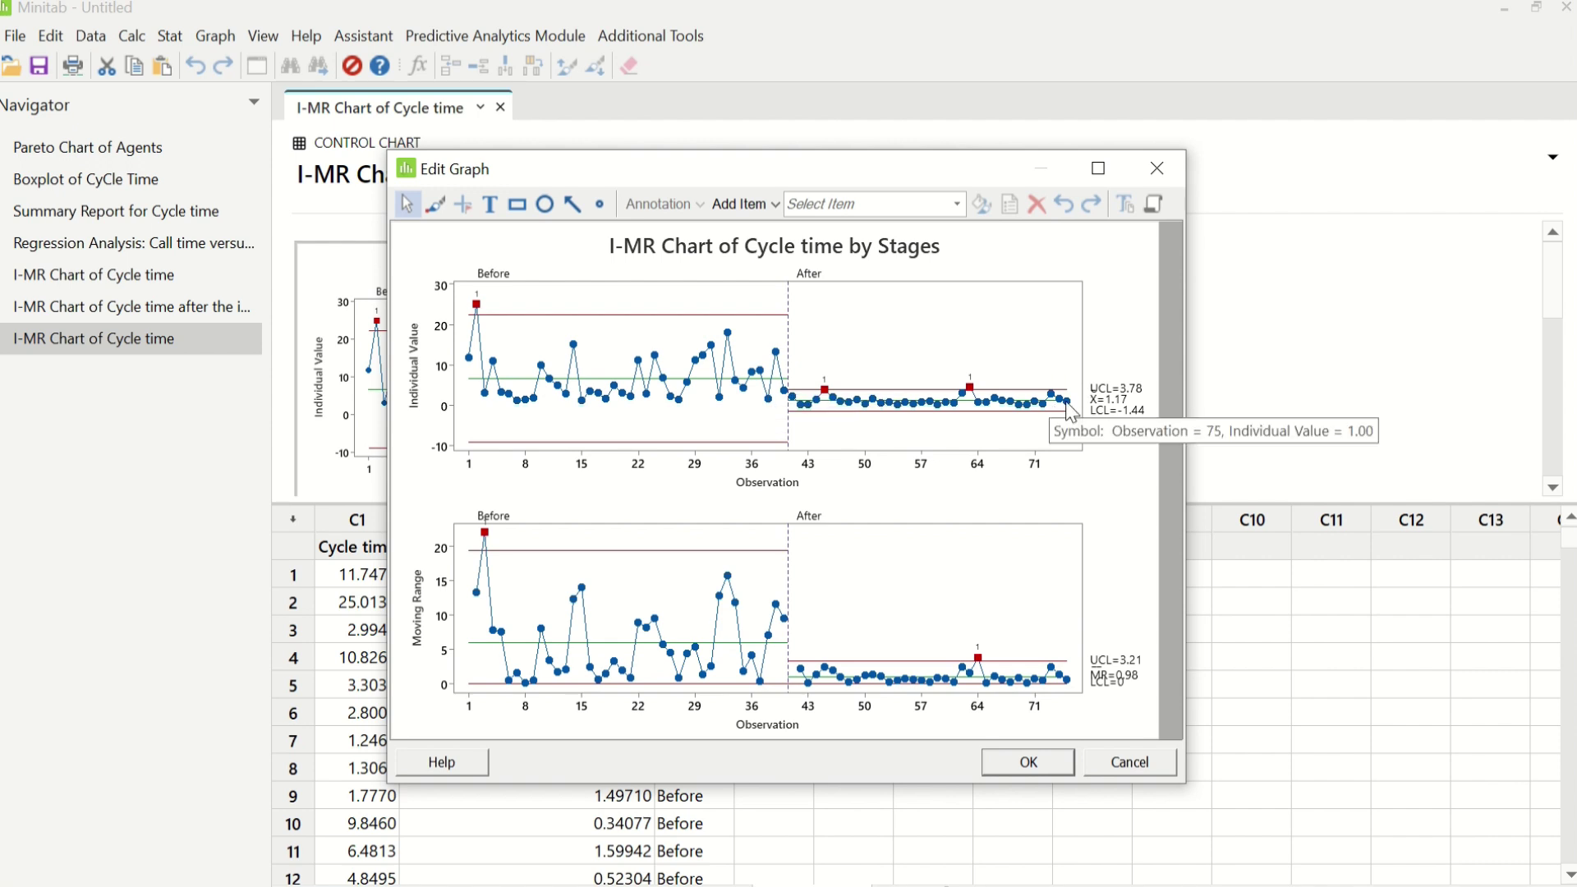